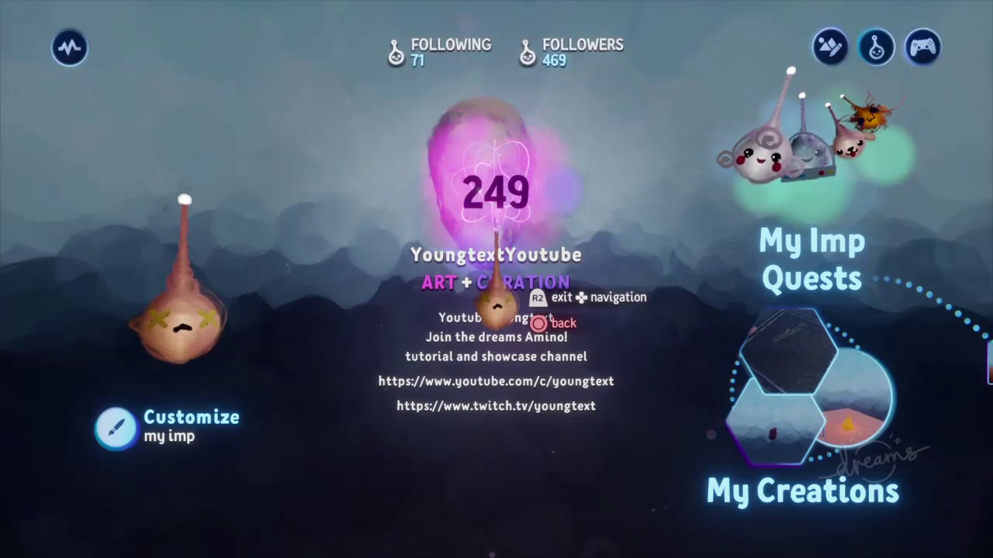
# Step: Leave the profile page, open the preferences and review the control scheme and camera settings
pyautogui.click(496, 303)
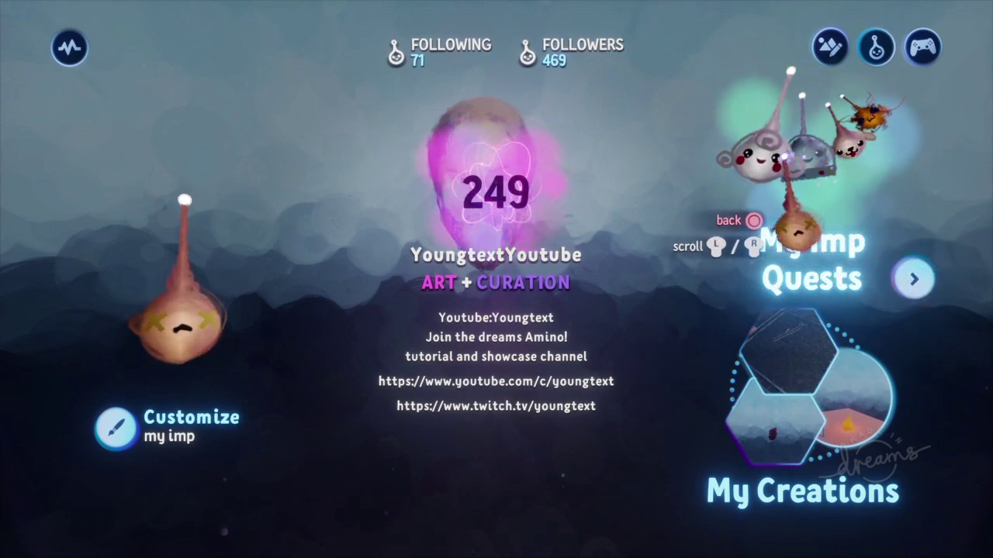
pyautogui.press('Escape')
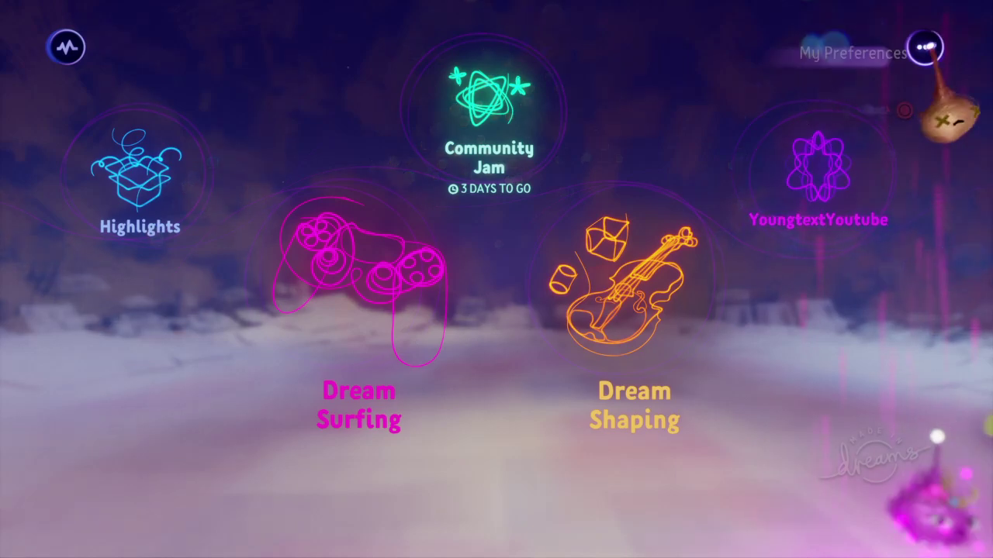
pyautogui.click(926, 47)
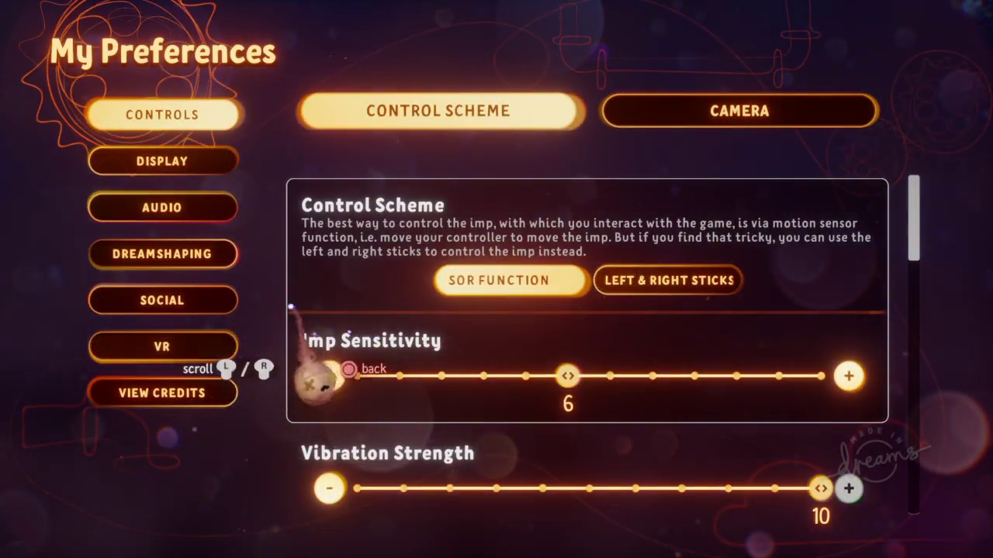
pyautogui.press('Escape')
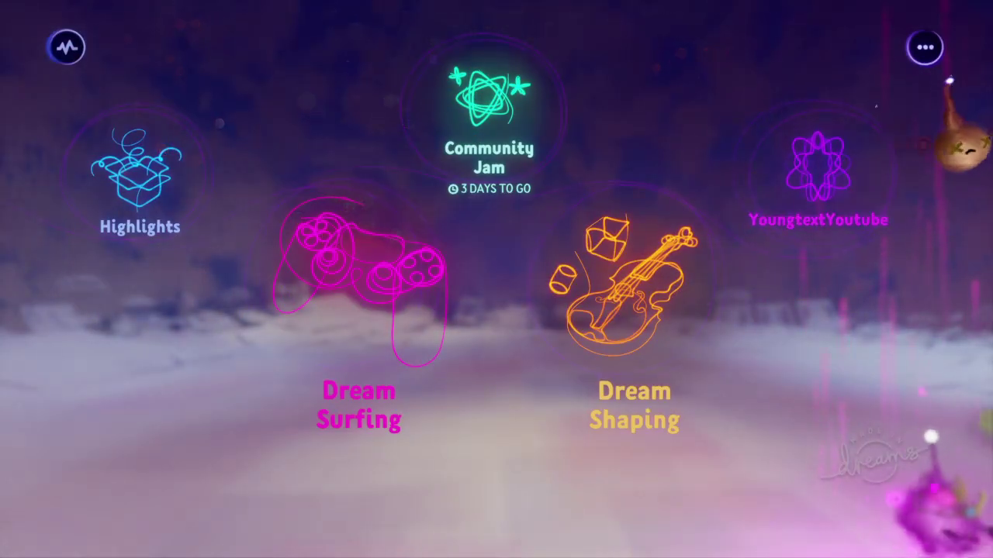
pyautogui.click(925, 49)
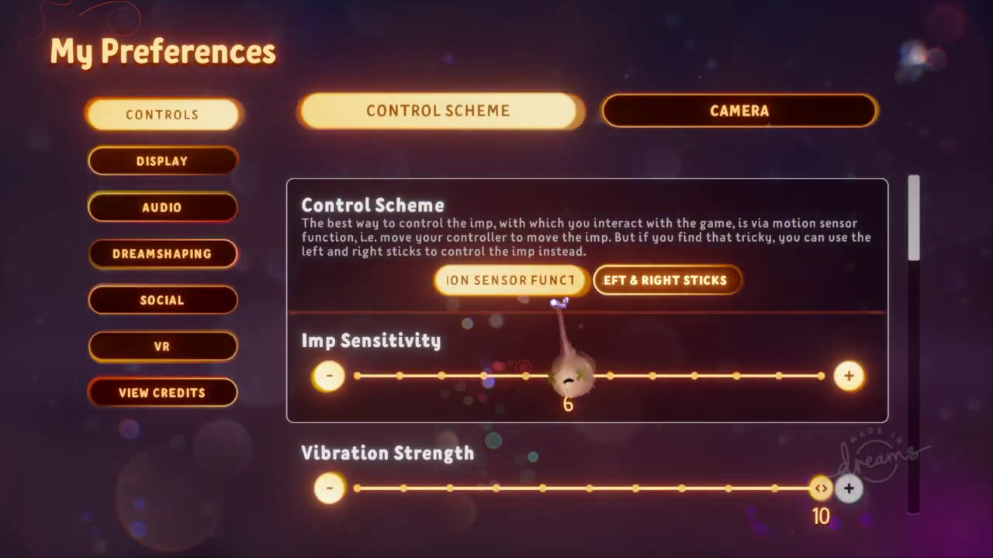
pyautogui.scroll(-5, 413, 289)
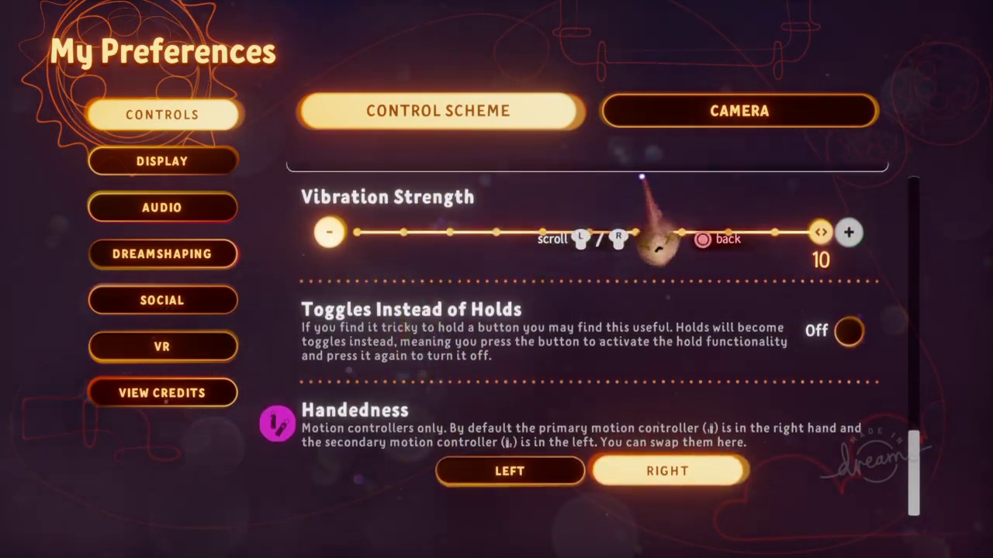
pyautogui.click(673, 122)
pyautogui.scroll(-3, 536, 226)
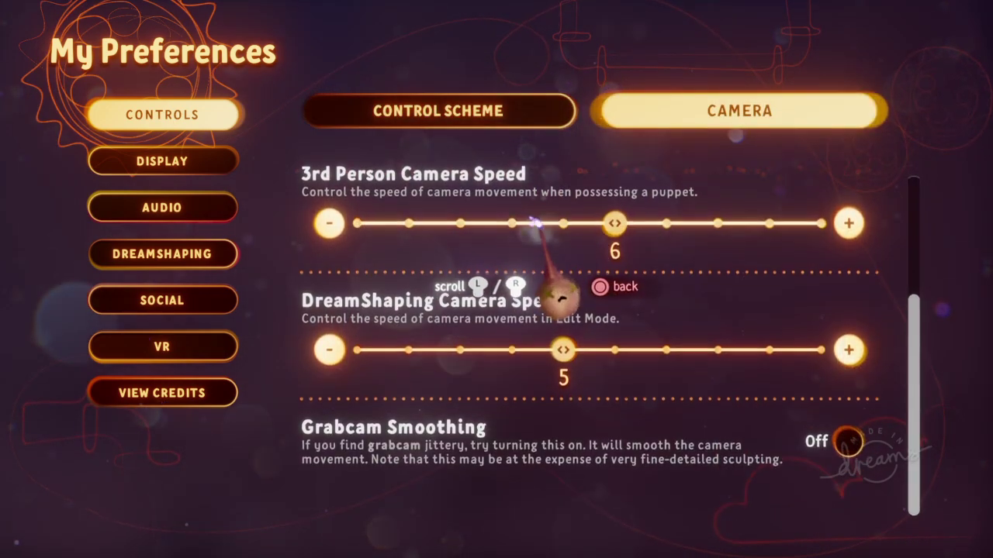
# Step: Review the display preferences for visuals and prompts, and the audio volume preferences
pyautogui.click(200, 161)
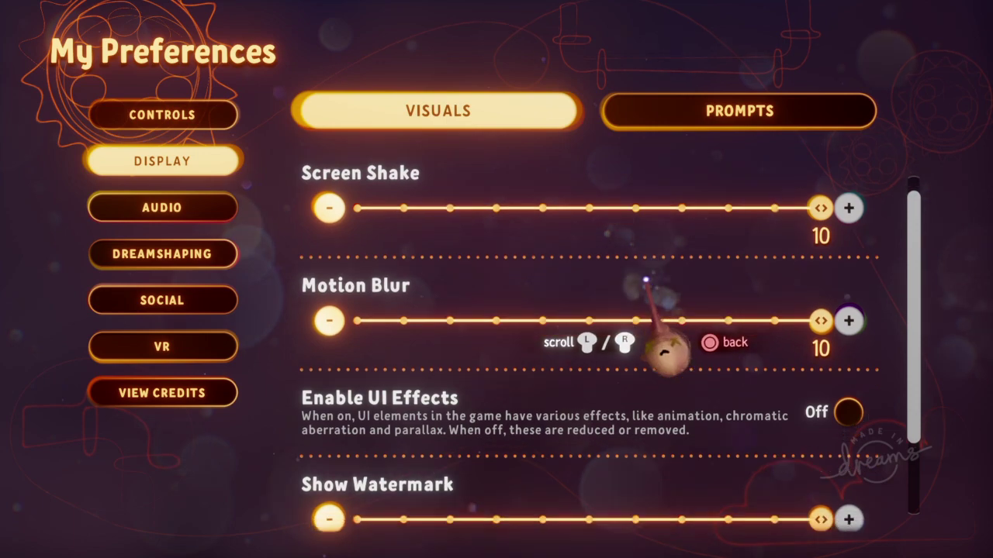
pyautogui.scroll(-2, 653, 287)
pyautogui.scroll(2, 625, 283)
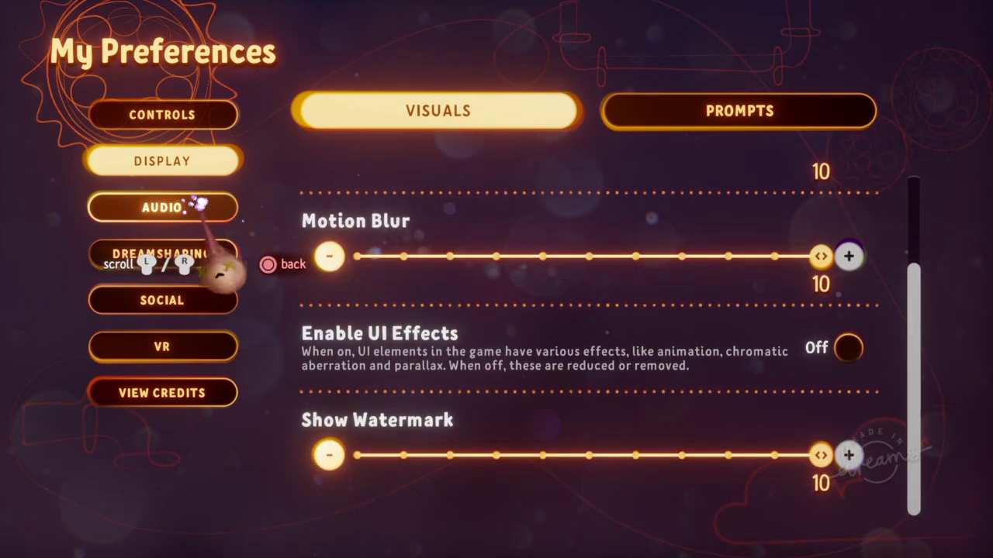
pyautogui.click(721, 115)
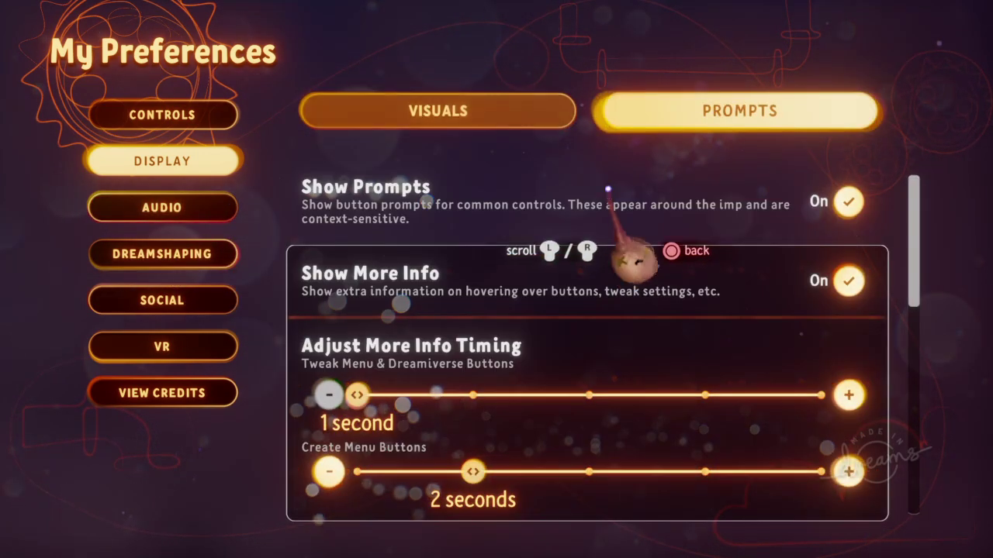
pyautogui.scroll(-4, 613, 233)
pyautogui.scroll(4, 596, 208)
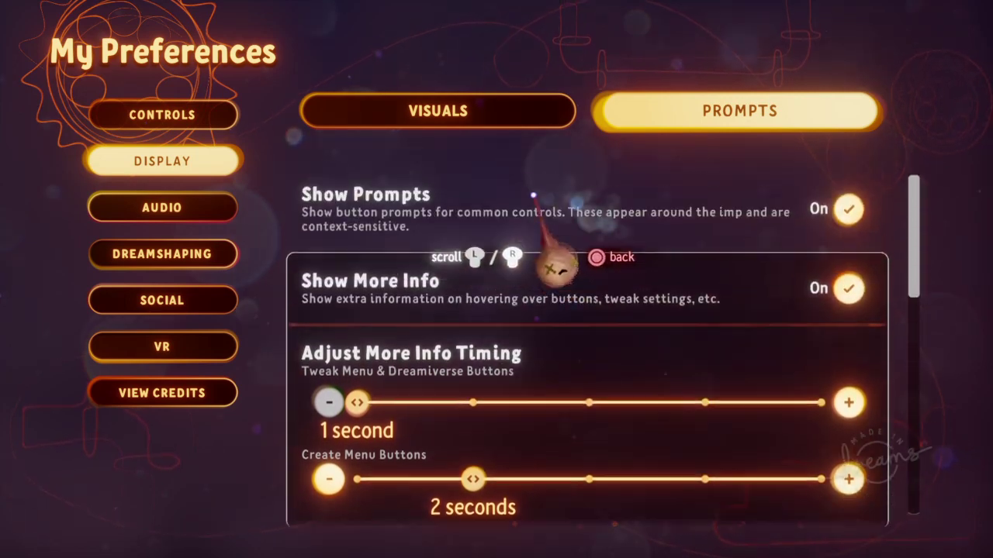
pyautogui.click(144, 212)
pyautogui.scroll(-2, 465, 239)
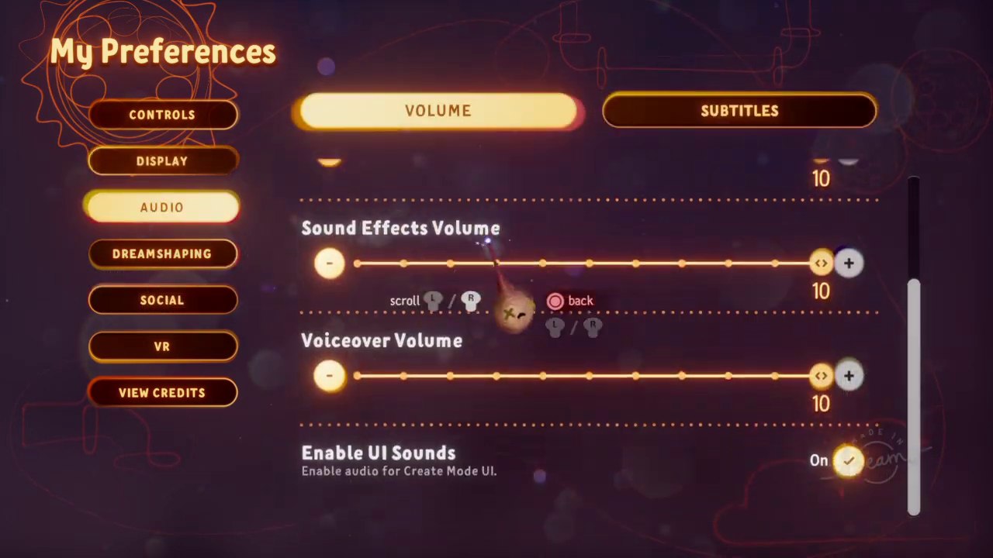
pyautogui.scroll(2, 481, 262)
# Step: Review the DreamShaping preferences for UI size, visual feedback, menu position, floor guide and default sculpt tool
pyautogui.click(191, 255)
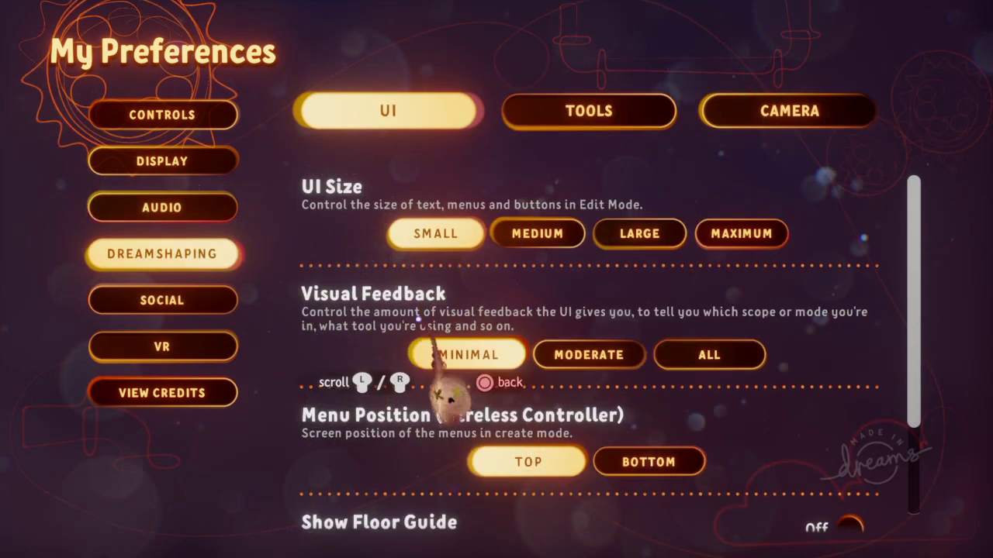
pyautogui.scroll(-3, 644, 419)
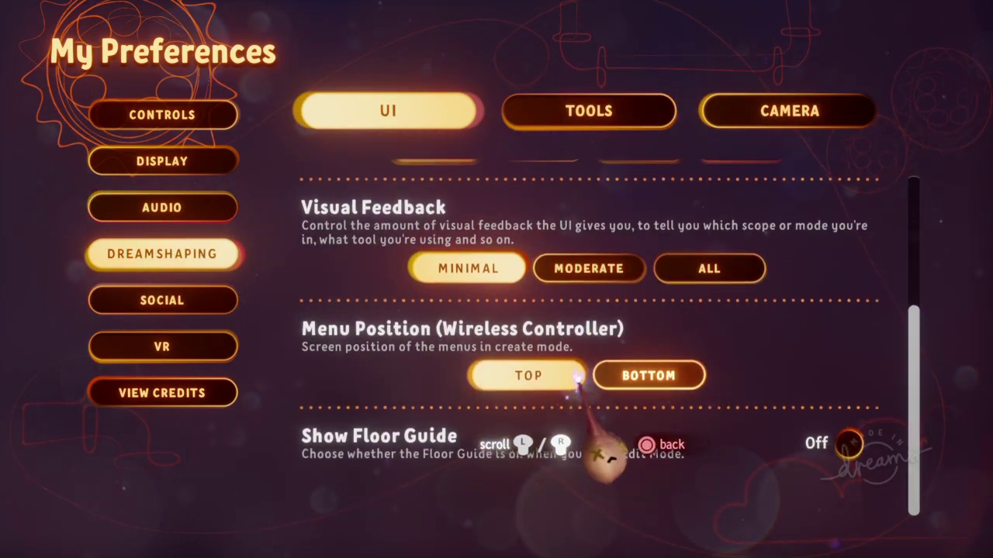
pyautogui.scroll(3, 574, 372)
pyautogui.click(603, 115)
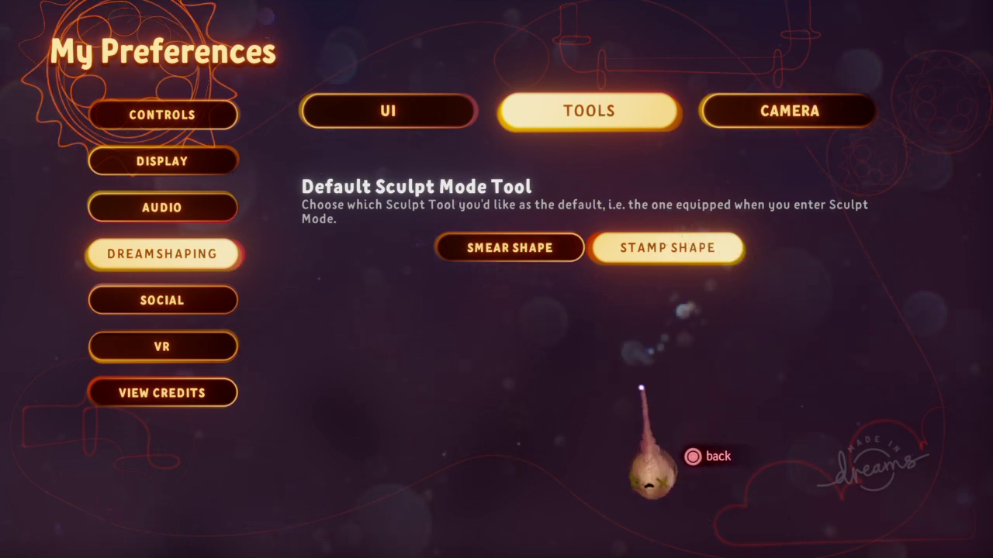
pyautogui.click(380, 118)
pyautogui.scroll(-2, 552, 236)
pyautogui.scroll(3, 564, 273)
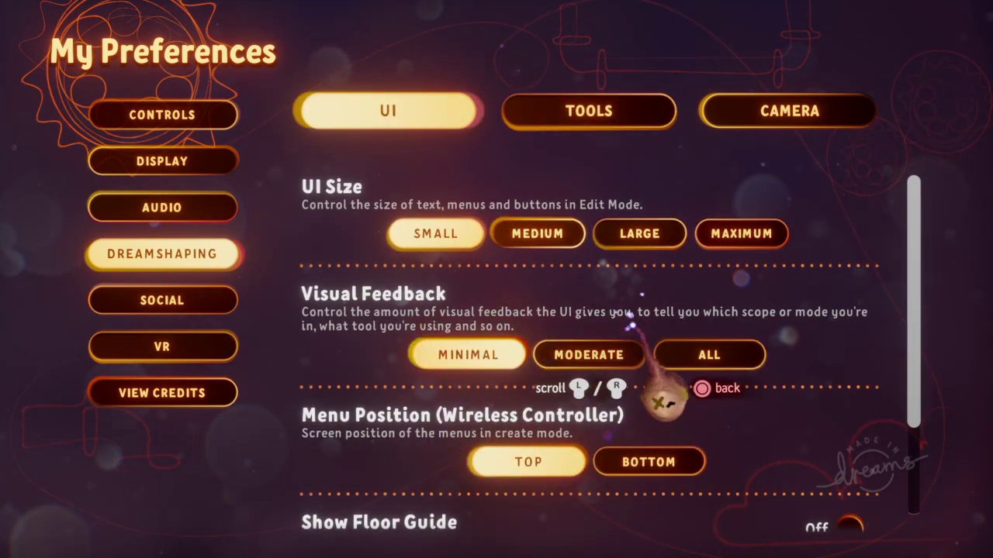
pyautogui.scroll(-2, 605, 306)
pyautogui.scroll(1, 504, 260)
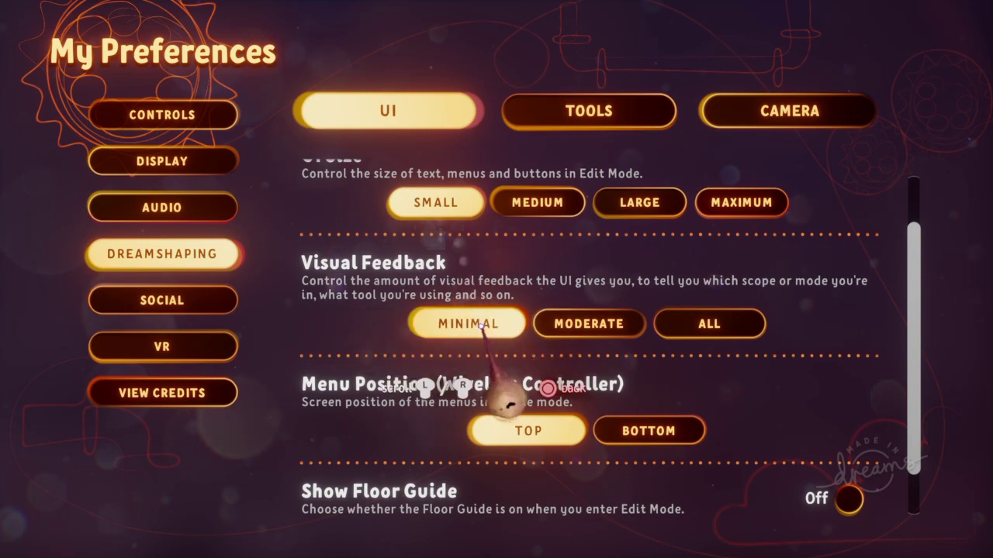
pyautogui.scroll(-2, 538, 394)
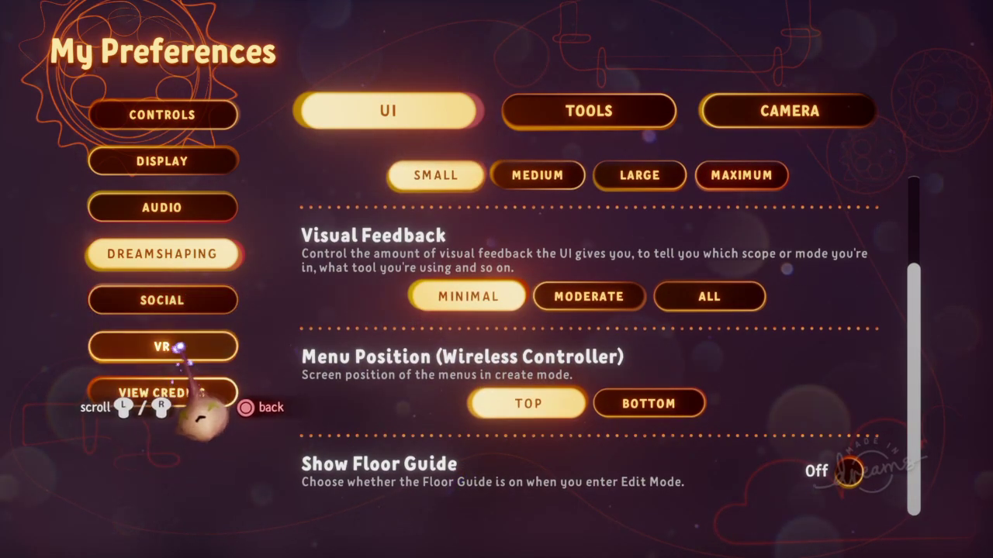
# Step: Review the VR comfort preferences and return to the home screen
pyautogui.click(178, 349)
pyautogui.scroll(-3, 413, 355)
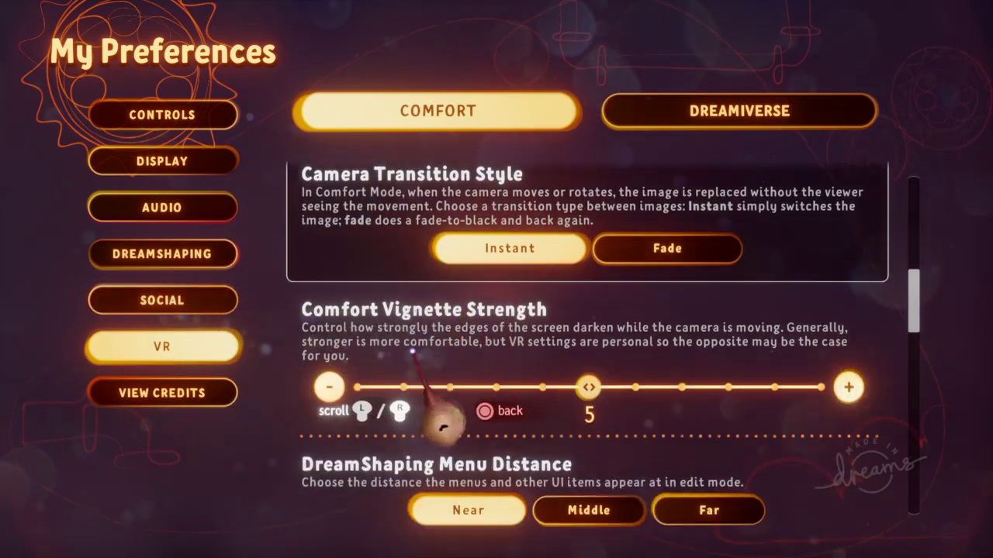
pyautogui.scroll(-5, 413, 355)
pyautogui.scroll(6, 434, 388)
pyautogui.scroll(2, 331, 312)
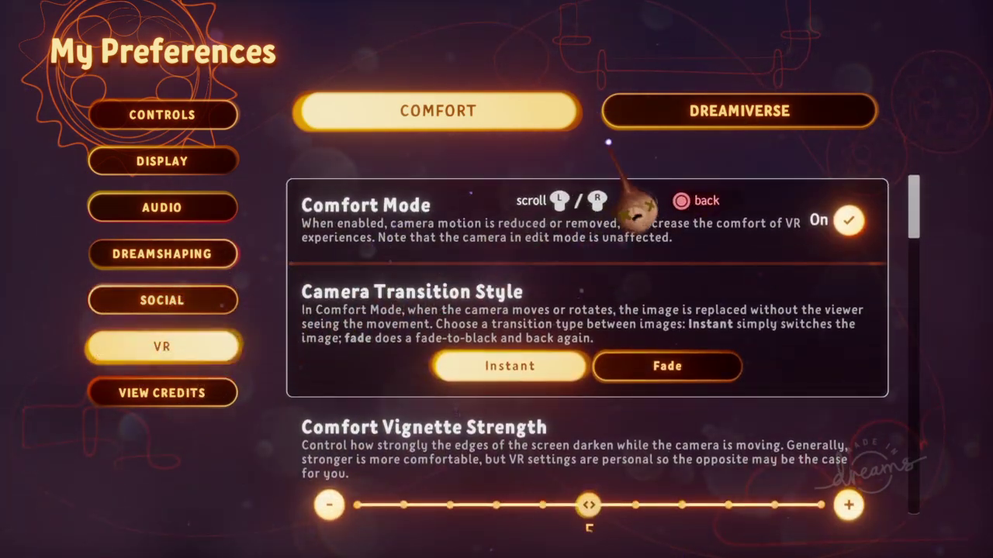
pyautogui.press('Escape')
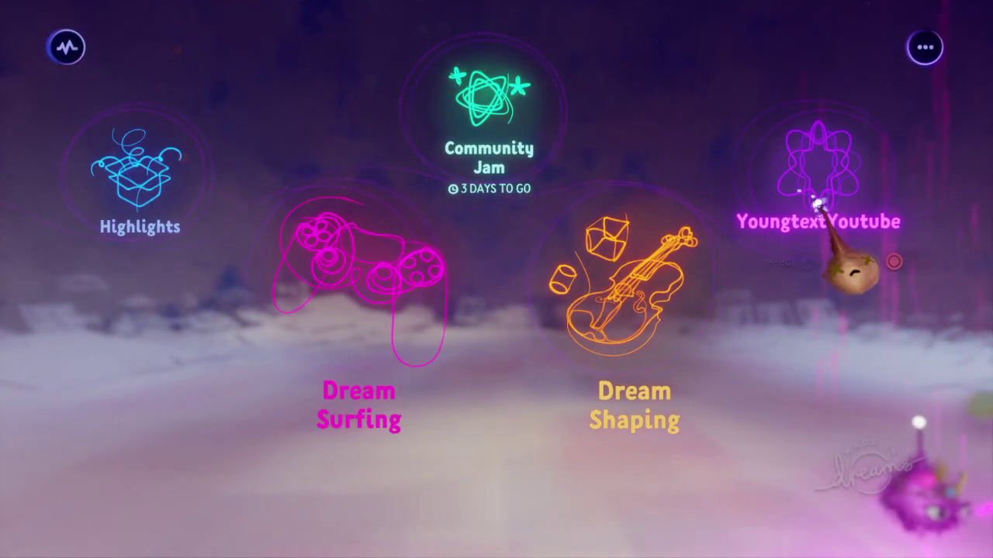
# Step: Create a new element or scene in DreamShaping and enter Sculpt Mode
pyautogui.click(652, 318)
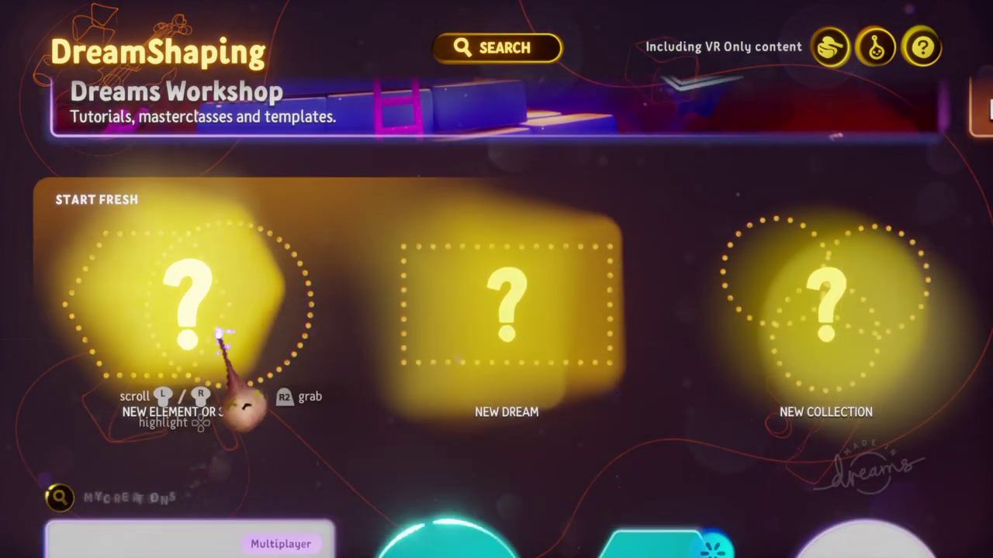
pyautogui.click(222, 337)
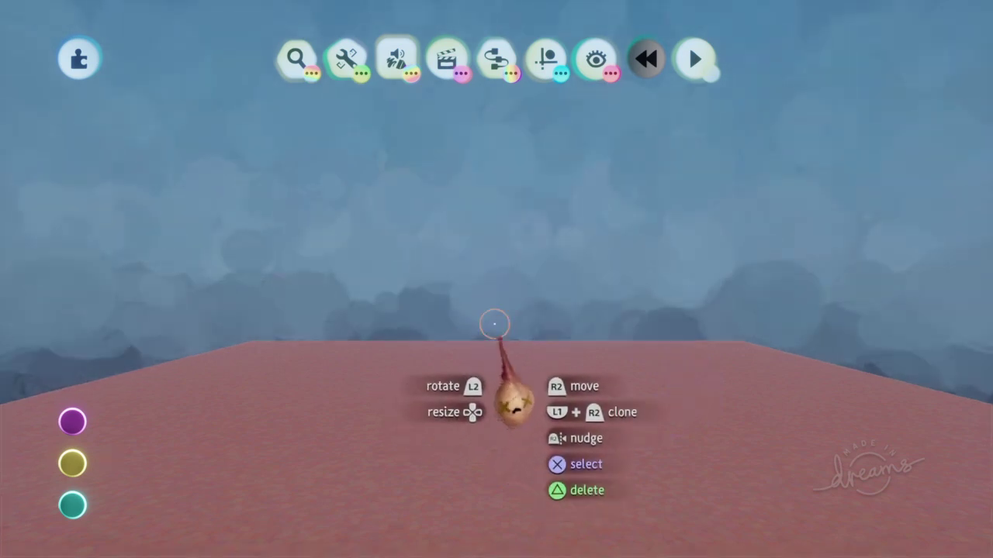
pyautogui.click(352, 64)
pyautogui.click(398, 65)
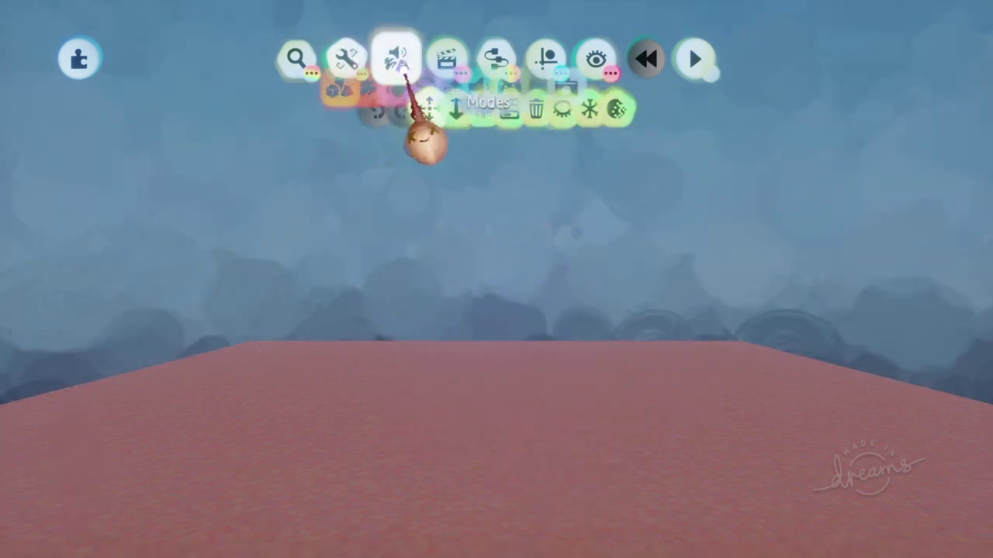
pyautogui.click(298, 110)
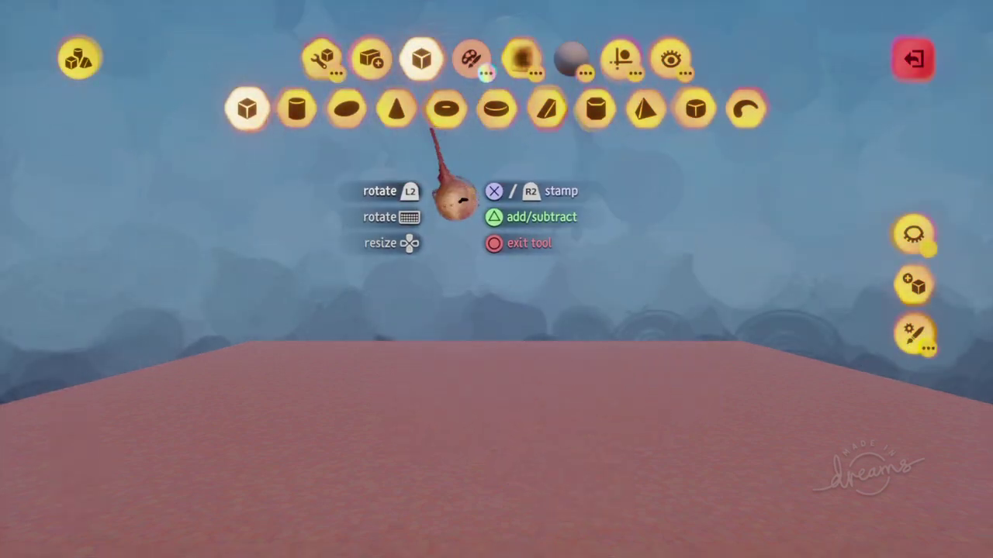
# Step: Choose the ellipsoid as the sculpting shape and give it a dark red-orange color
pyautogui.click(346, 109)
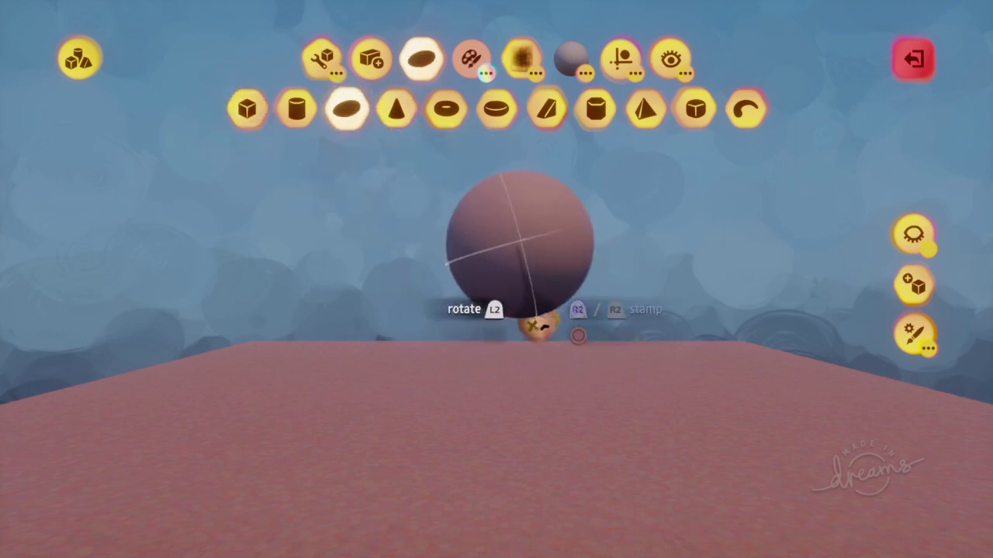
pyautogui.click(465, 62)
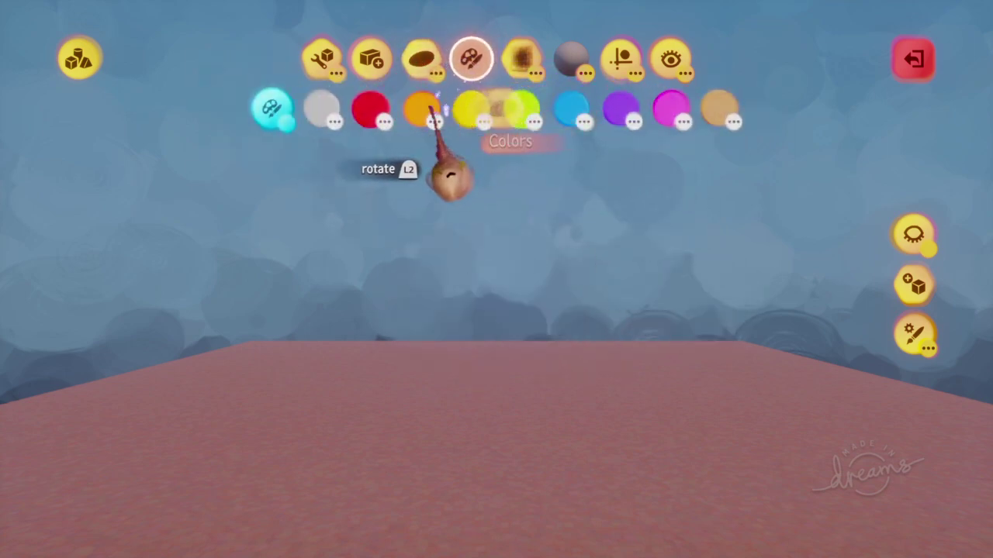
pyautogui.click(420, 109)
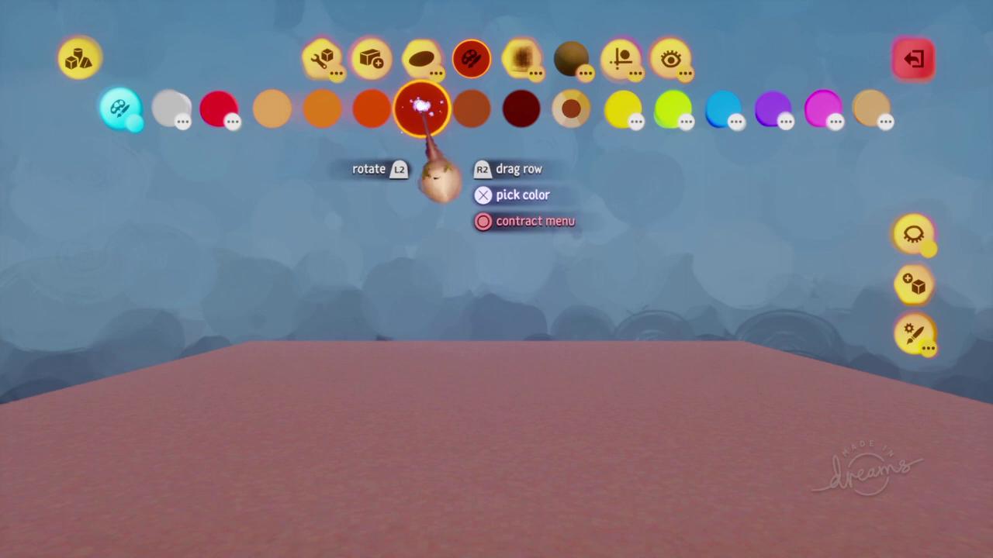
# Step: Adjust the looseness amount of the sphere in the shape editor and return to sculpting
pyautogui.click(321, 58)
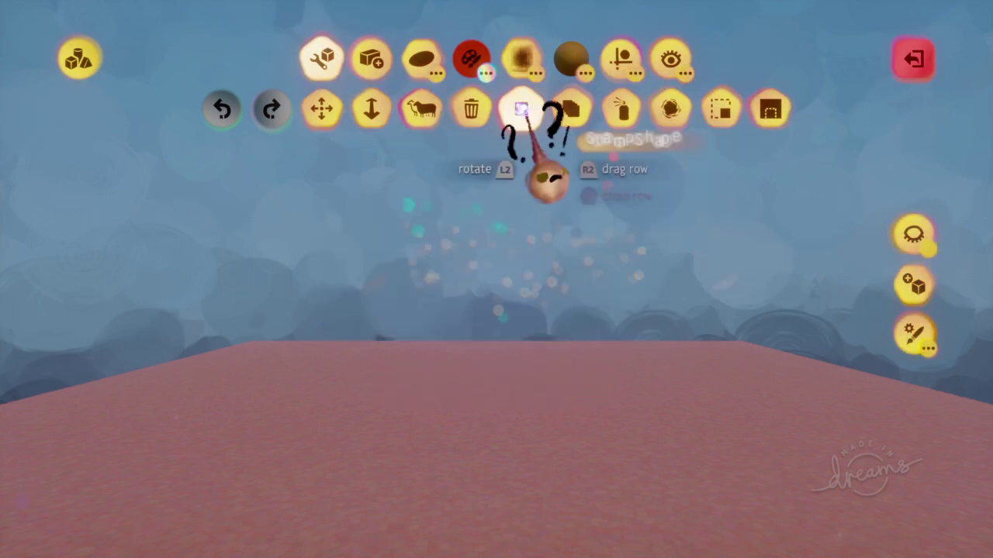
pyautogui.click(909, 332)
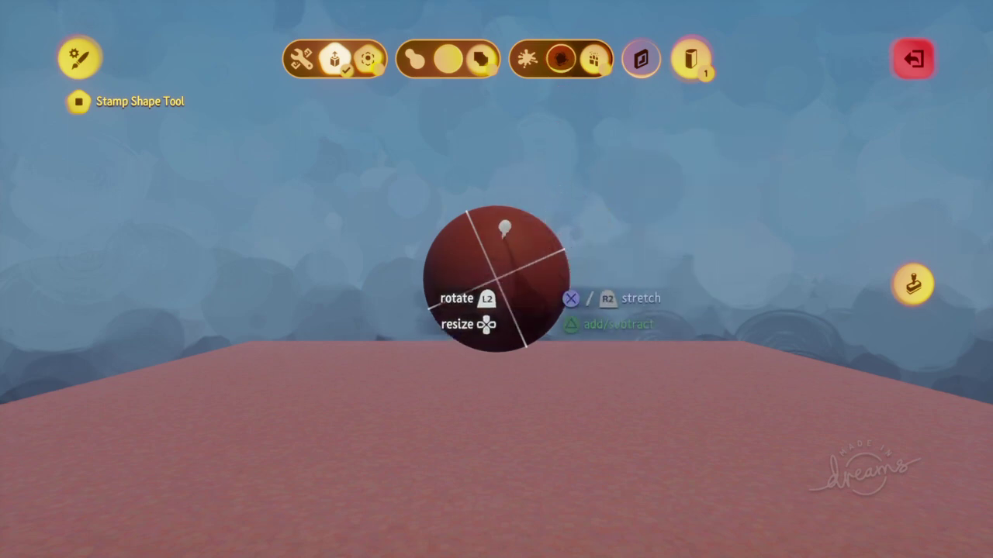
pyautogui.moveTo(533, 357); pyautogui.dragTo(560, 58, button='middle')
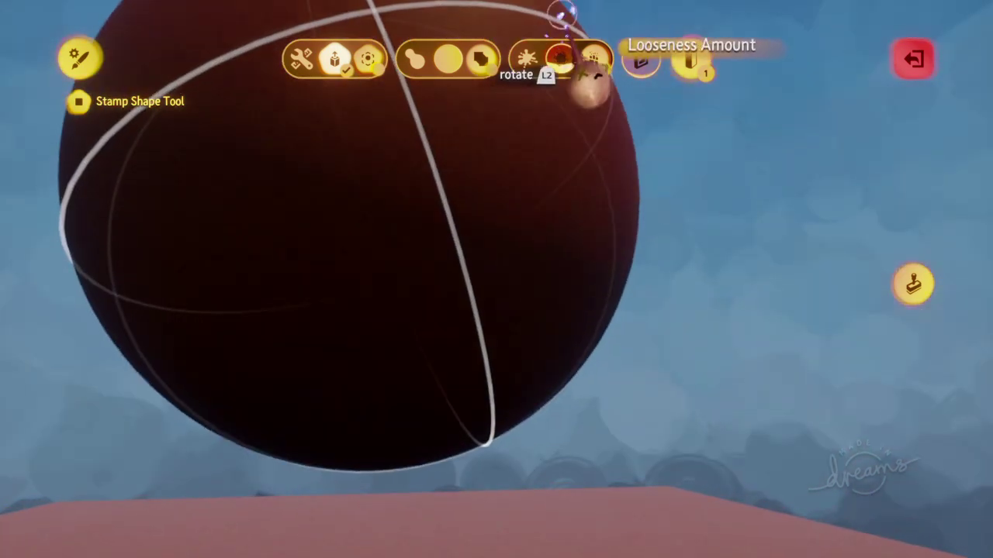
pyautogui.moveTo(561, 58); pyautogui.dragTo(563, 101)
pyautogui.moveTo(560, 70); pyautogui.dragTo(570, 225, button='middle')
pyautogui.press('square')
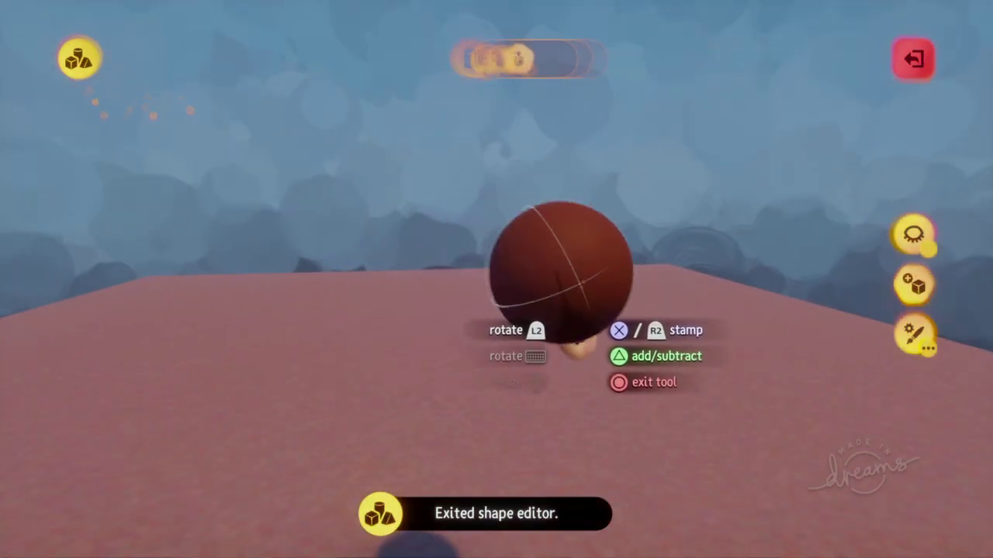
# Step: Stamp overlapping red-orange spheres above the ground to form one rounded blob, and exit the stamp tool
pyautogui.click(536, 292)
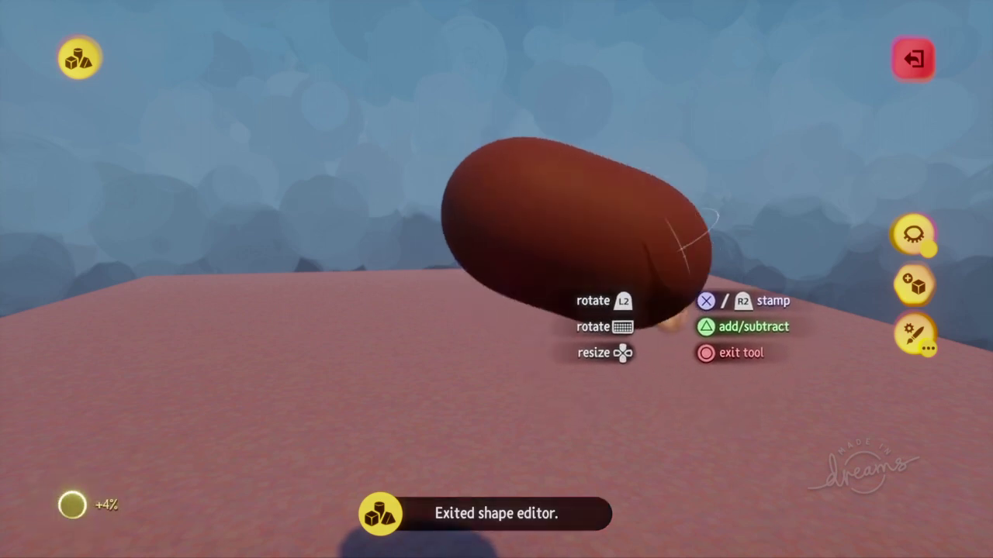
pyautogui.click(639, 302)
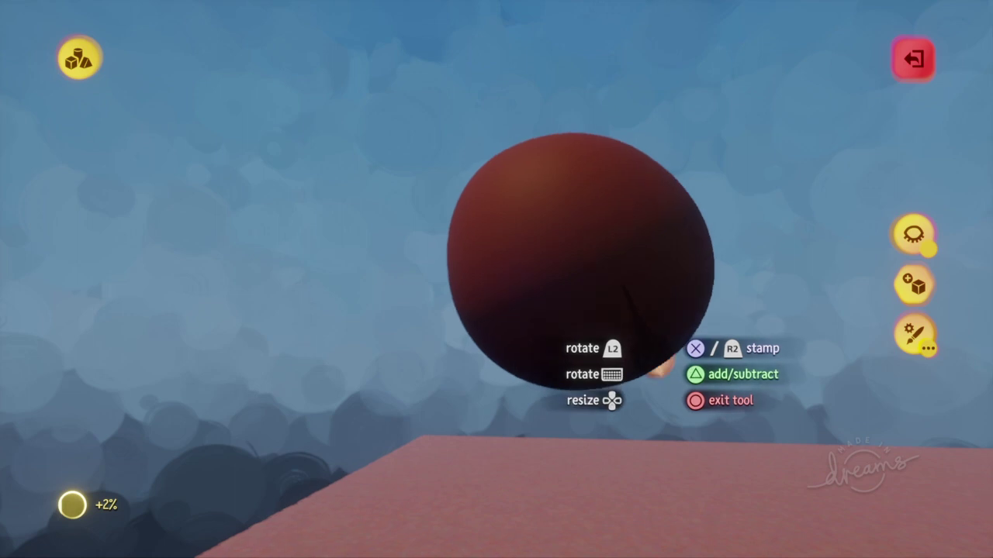
pyautogui.press('Escape')
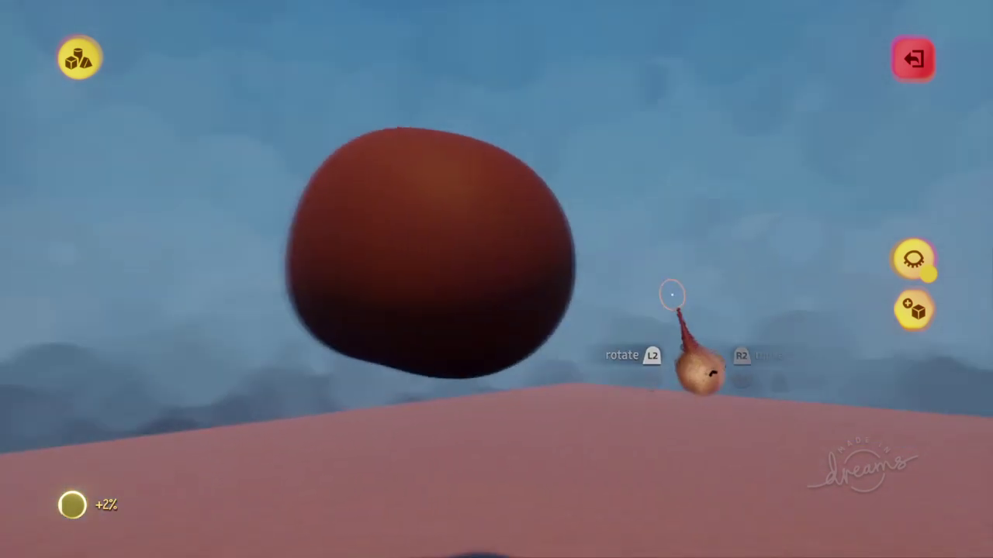
# Step: Exit sculpt mode and delete the red-orange blob from the scene
pyautogui.click(913, 58)
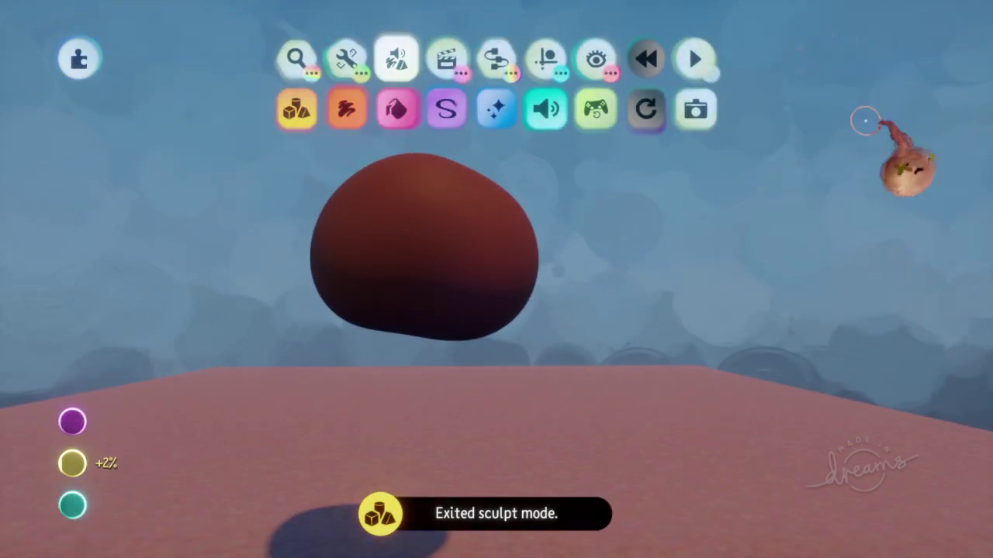
pyautogui.press('Delete')
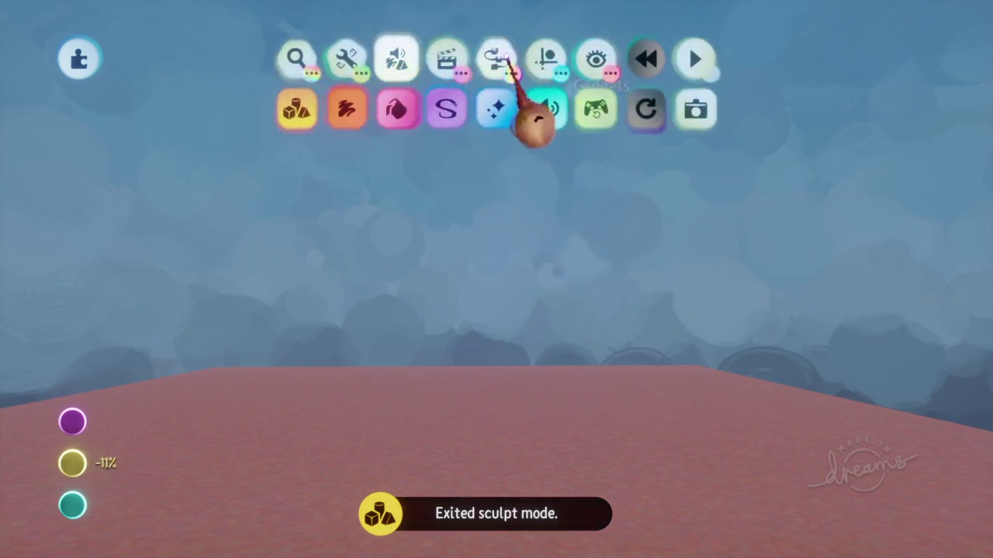
# Step: Stamp one blank puppet from the gadgets onto the ground and stop stamping
pyautogui.click(502, 59)
pyautogui.click(550, 110)
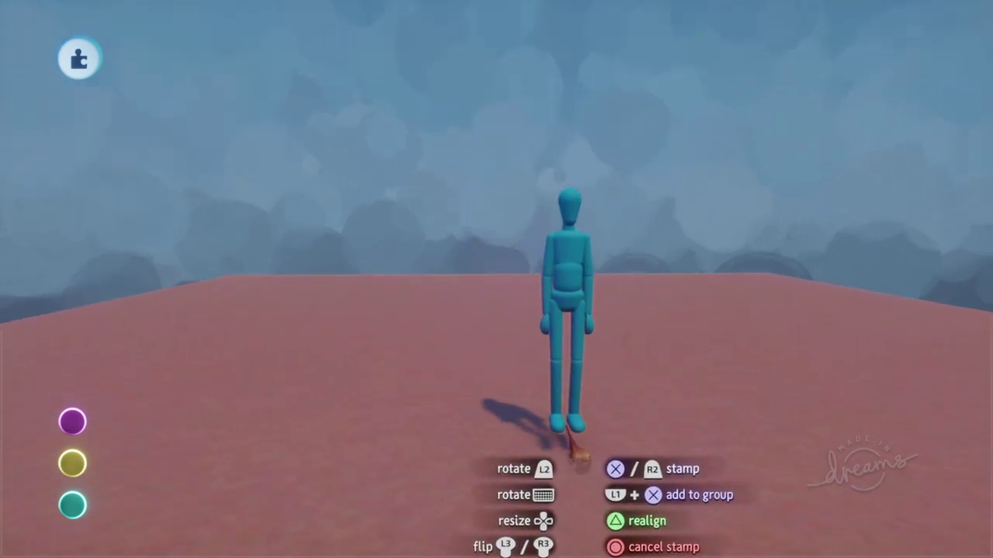
pyautogui.click(566, 416)
pyautogui.press('Escape')
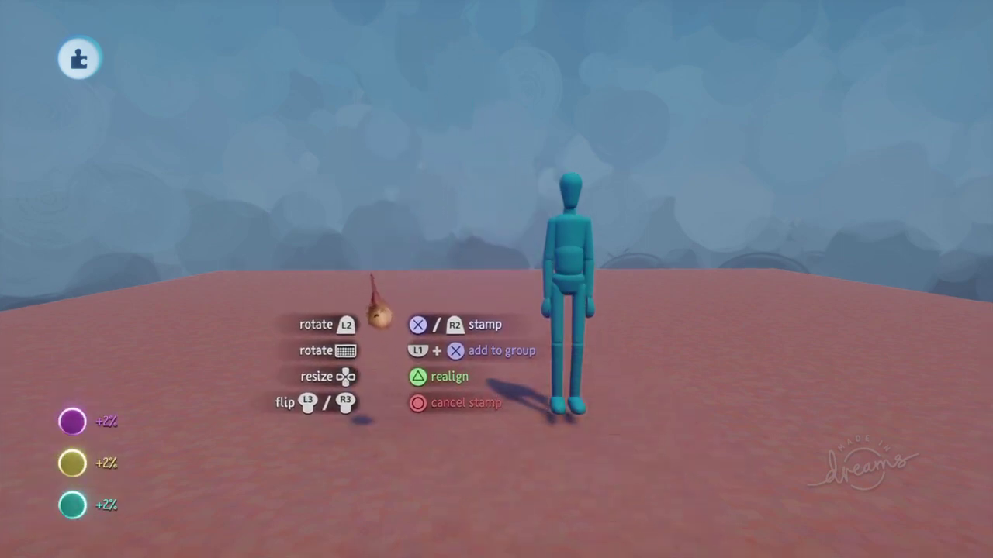
# Step: Enter sculpt mode on the puppet's head and check the colour wheel without picking a new shade
pyautogui.scroll(5, 521, 272)
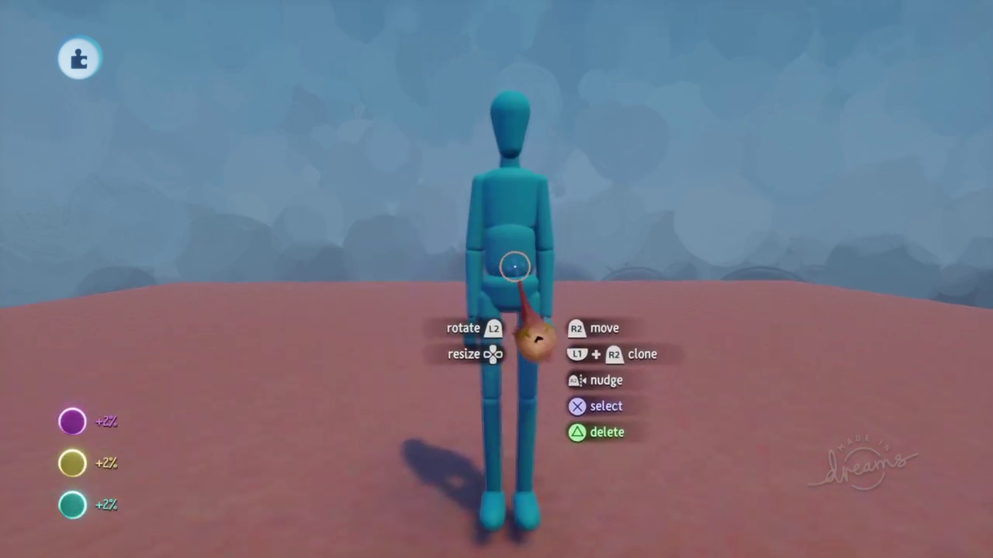
pyautogui.scroll(-5, 506, 222)
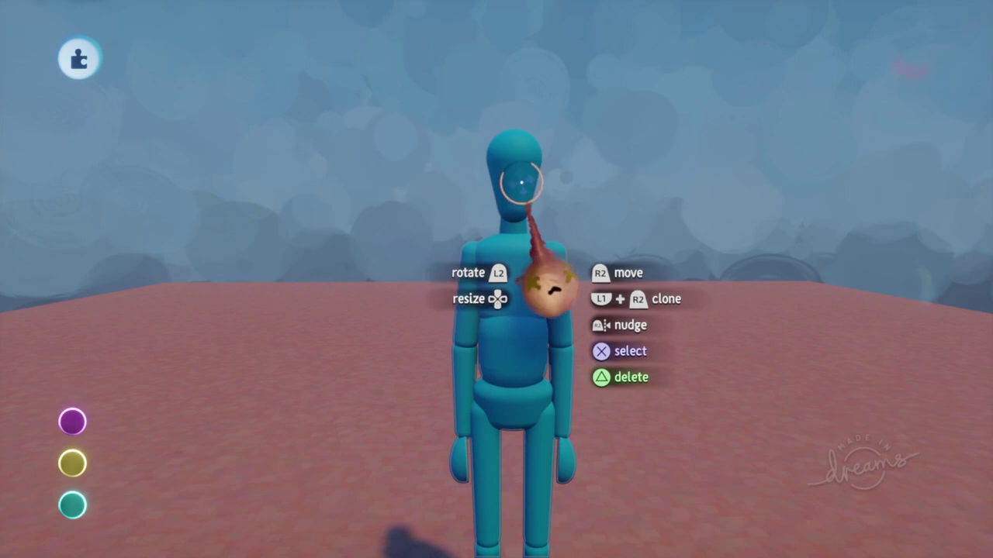
pyautogui.click(521, 183)
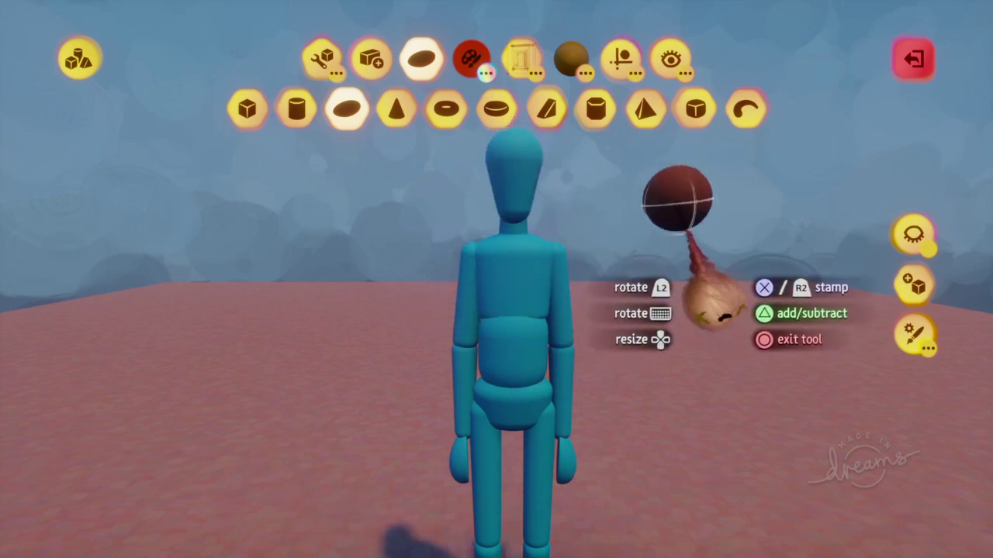
pyautogui.press('c')
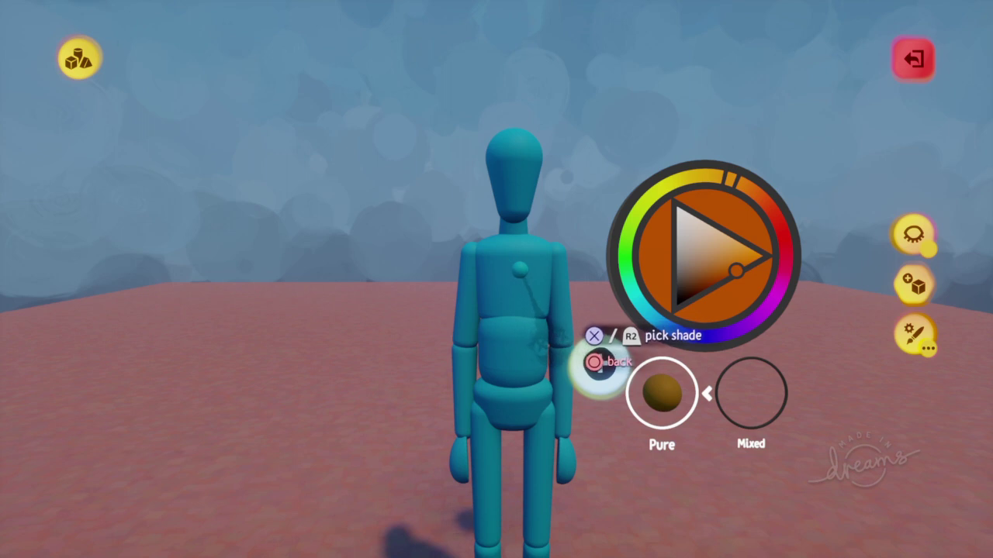
pyautogui.press('Escape')
# Step: Preview the dark red ellipsoid blending into the puppet's head from the side and front, and exit the tool without stamping
pyautogui.moveTo(567, 335); pyautogui.dragTo(549, 328, button='middle')
pyautogui.moveTo(549, 325); pyautogui.dragTo(636, 290)
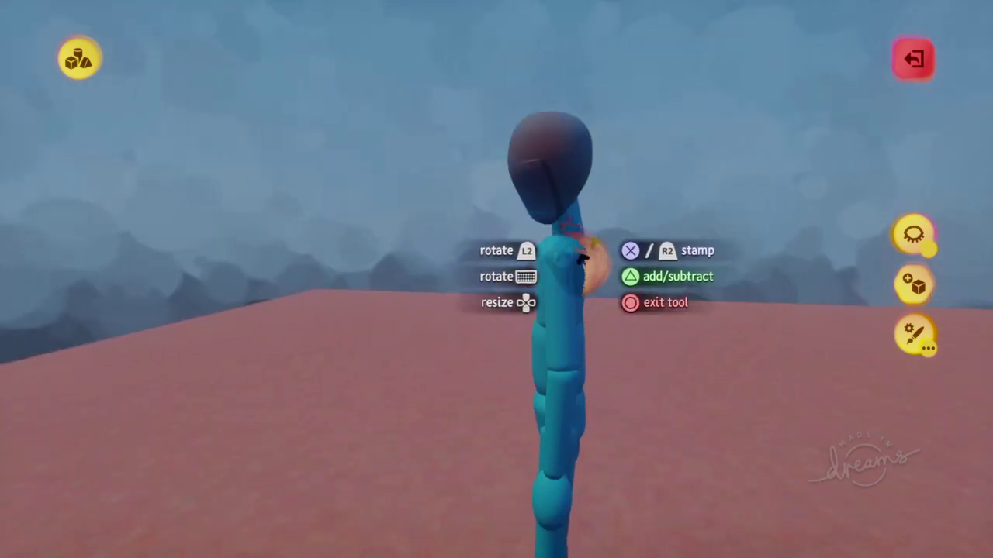
pyautogui.moveTo(570, 267)
pyautogui.mouseDown(button='middle')
pyautogui.moveTo(533, 281)
pyautogui.moveTo(560, 264)
pyautogui.mouseUp(button='middle')
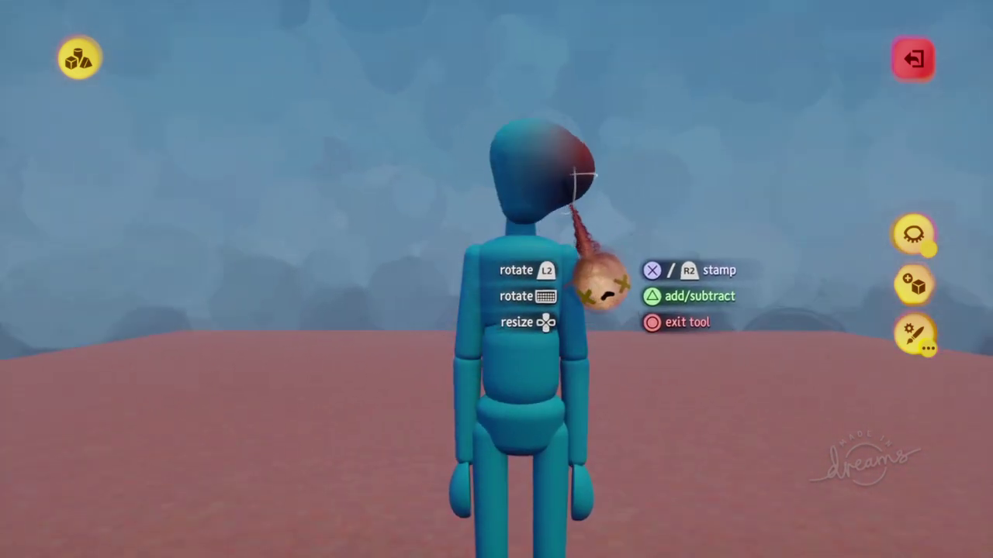
pyautogui.press('Escape')
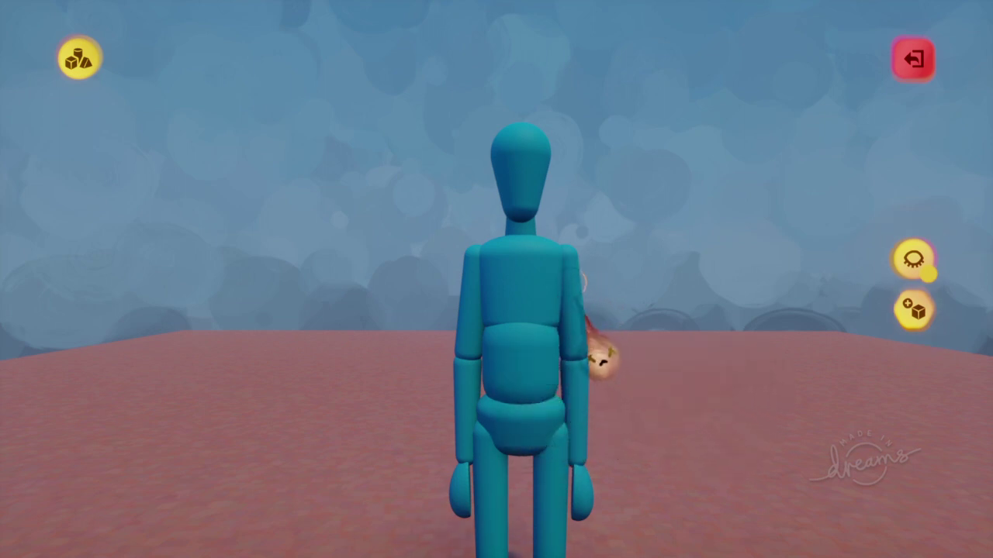
# Step: Look through the sculpting tools, select the shape stamping tool, and exit it without placing the ellipsoid
pyautogui.press('Escape')
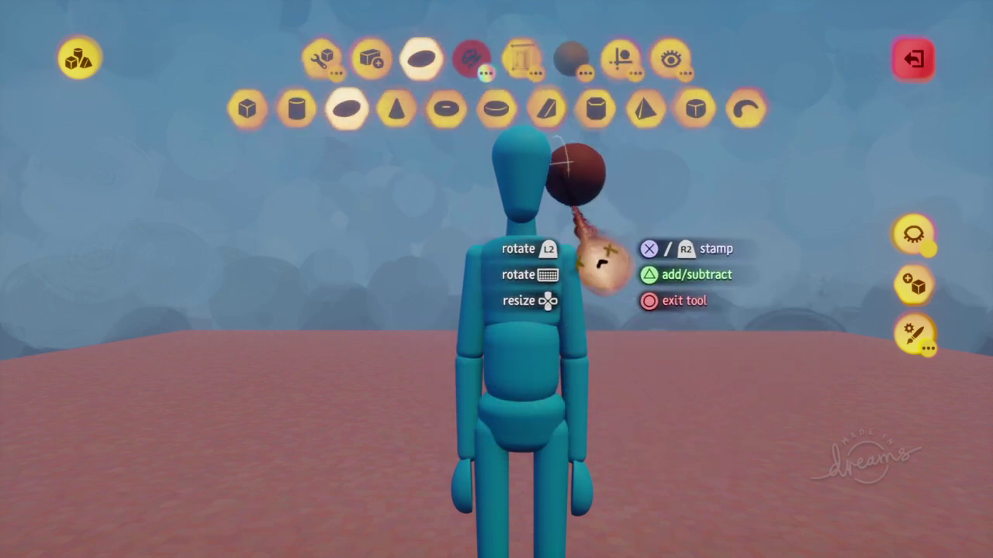
pyautogui.click(326, 64)
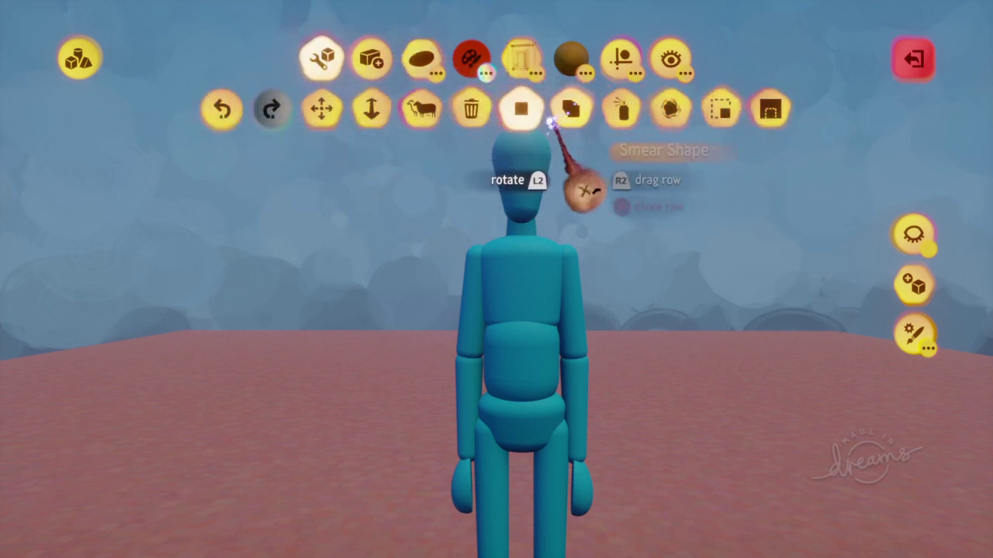
pyautogui.click(521, 108)
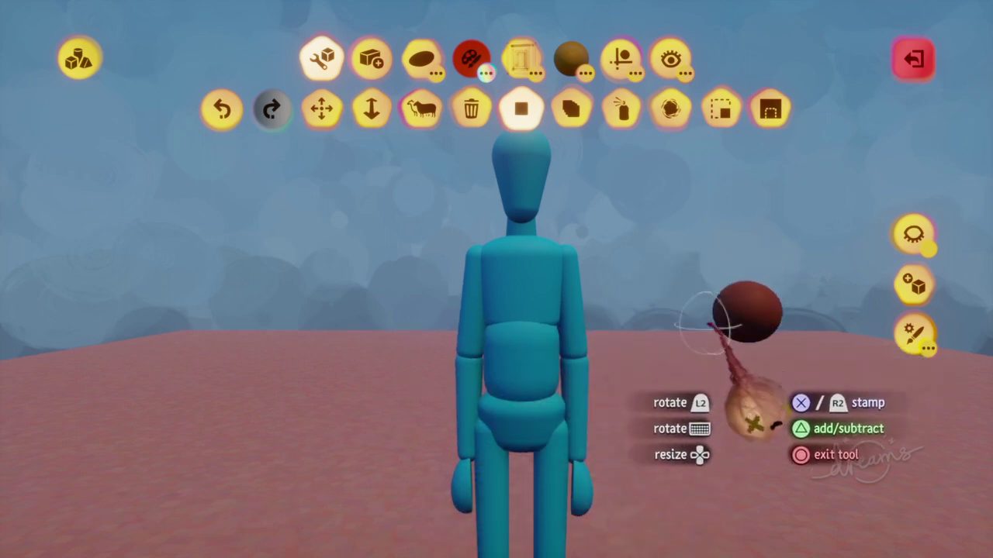
pyautogui.scroll(-3, 672, 402)
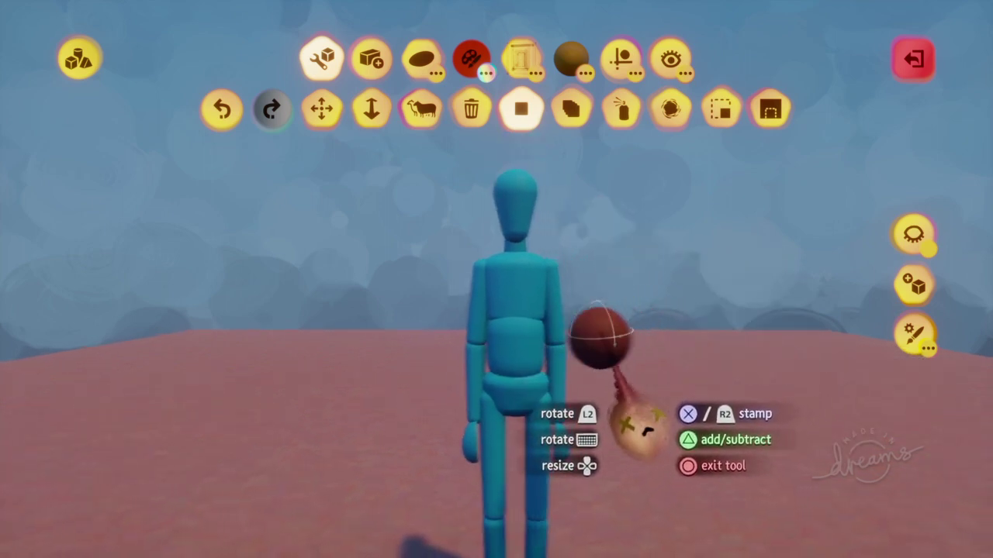
pyautogui.press('Escape')
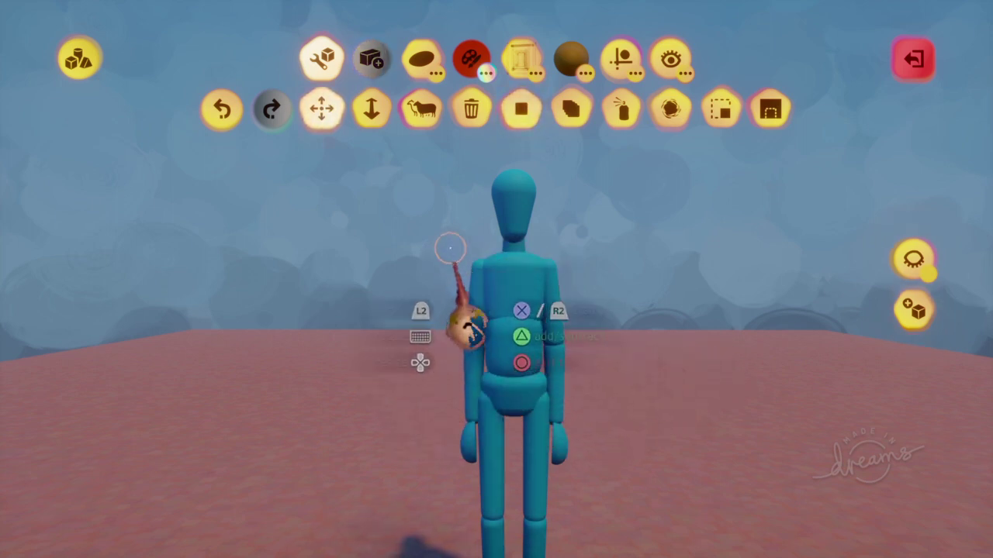
# Step: Review the sculpture's show and hide options, and leave sculpt mode
pyautogui.click(671, 58)
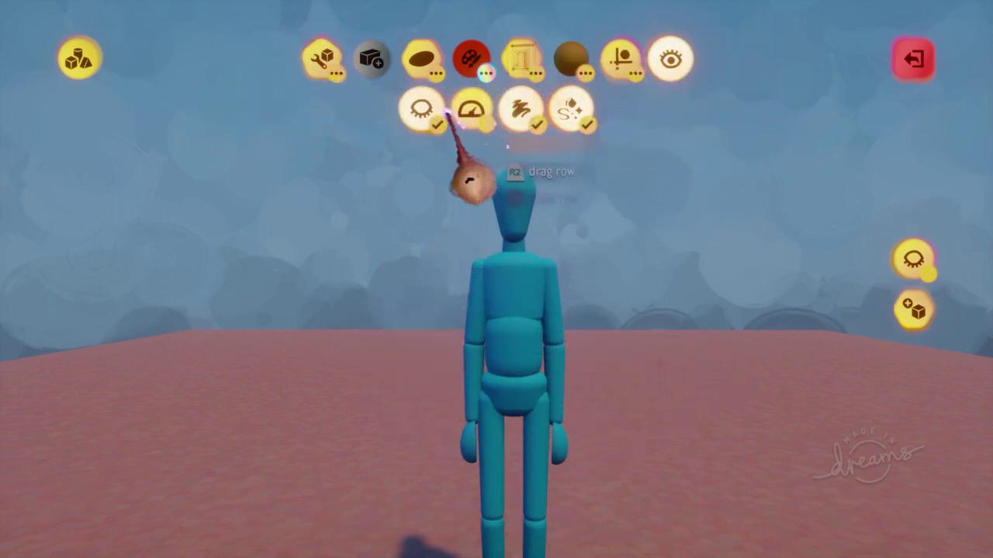
pyautogui.click(425, 110)
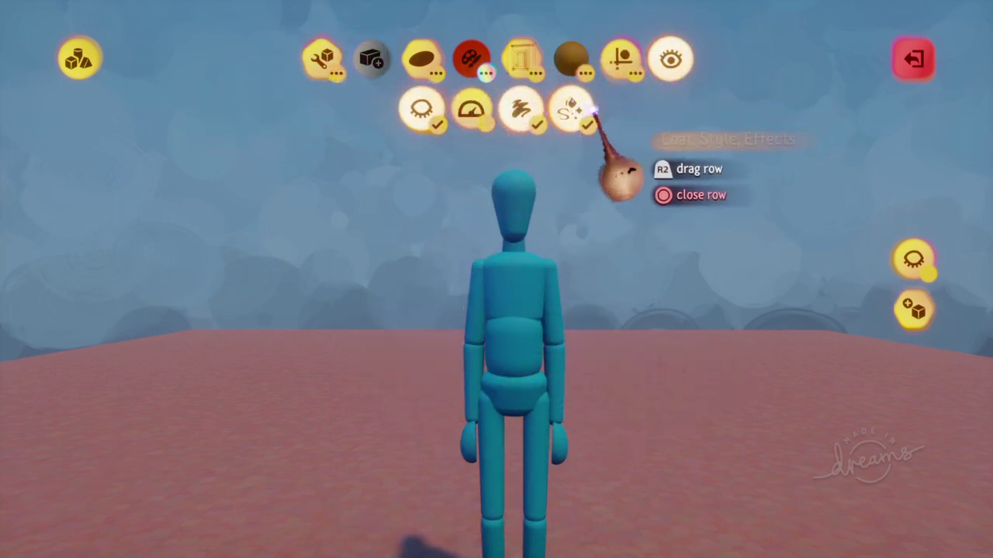
pyautogui.click(912, 58)
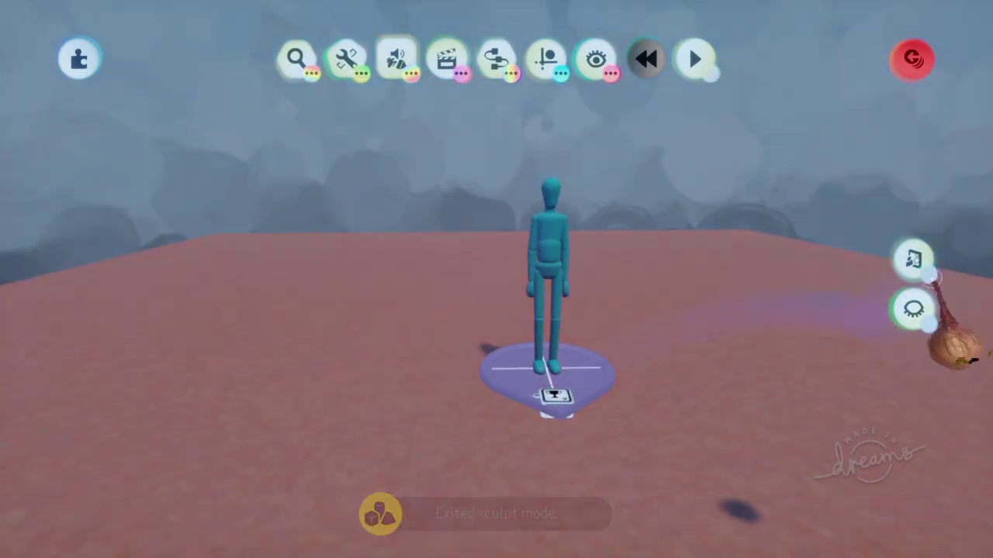
# Step: Pose the puppet with both arms raised sideways and both legs spread apart
pyautogui.click(929, 275)
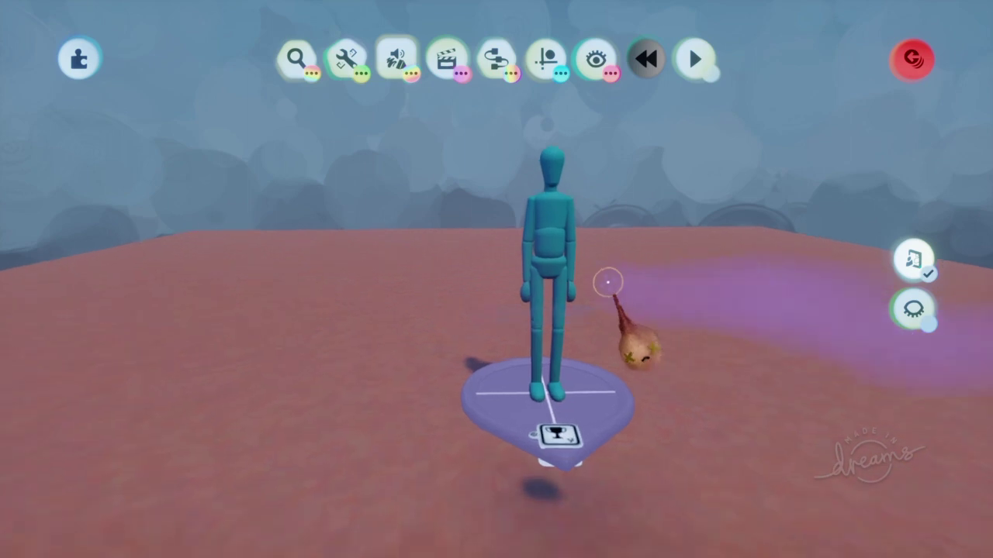
pyautogui.moveTo(606, 256); pyautogui.dragTo(661, 221)
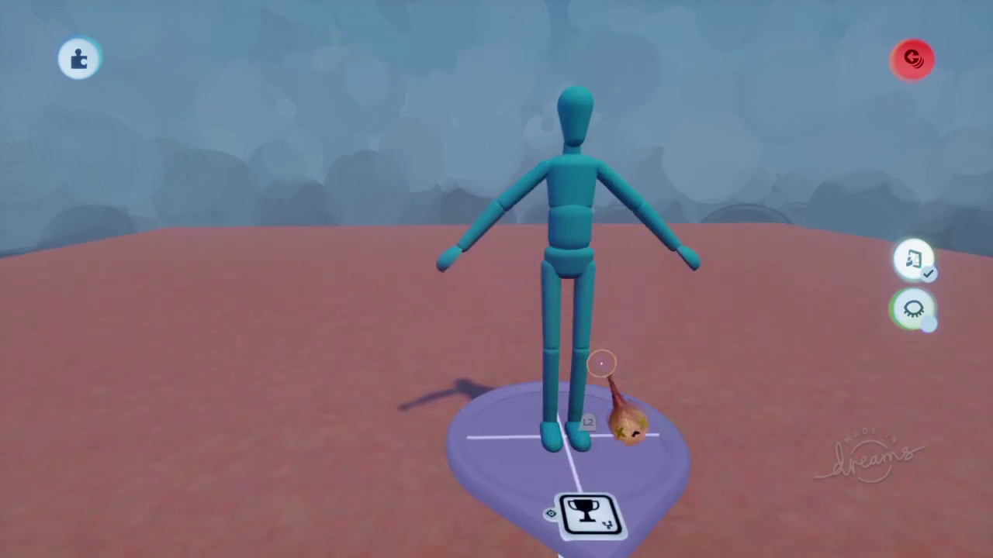
pyautogui.moveTo(624, 362); pyautogui.dragTo(636, 369)
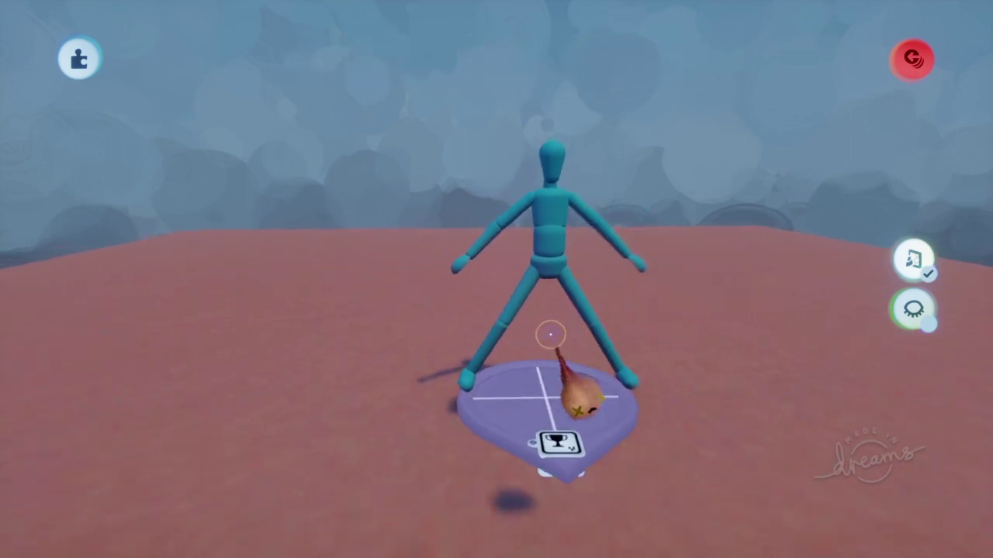
# Step: Undo the arm and leg moves on the puppet
pyautogui.scroll(3, 541, 348)
pyautogui.scroll(-4, 543, 344)
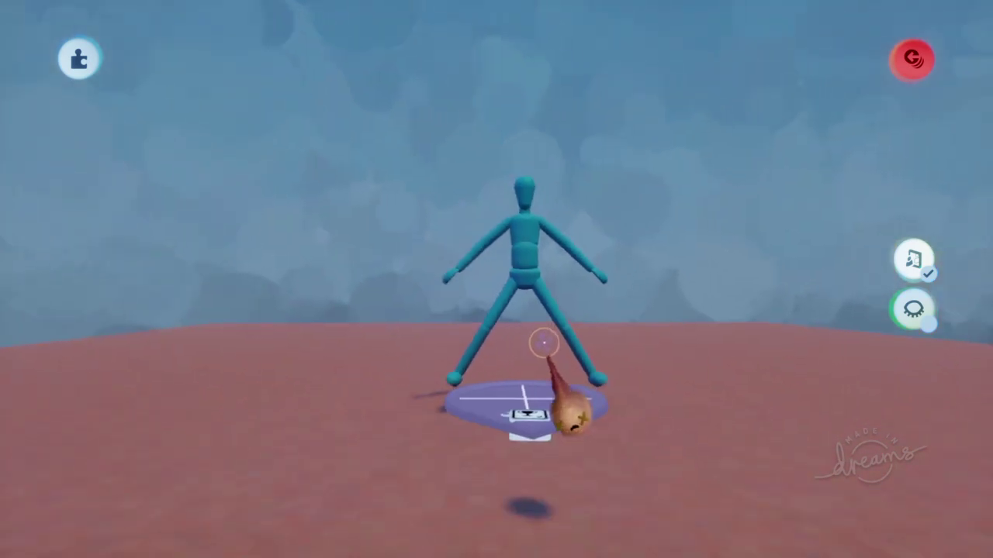
pyautogui.scroll(3, 551, 348)
pyautogui.scroll(-3, 530, 294)
pyautogui.hotkey('ctrl', 'z')
pyautogui.hotkey('ctrl', 'z')
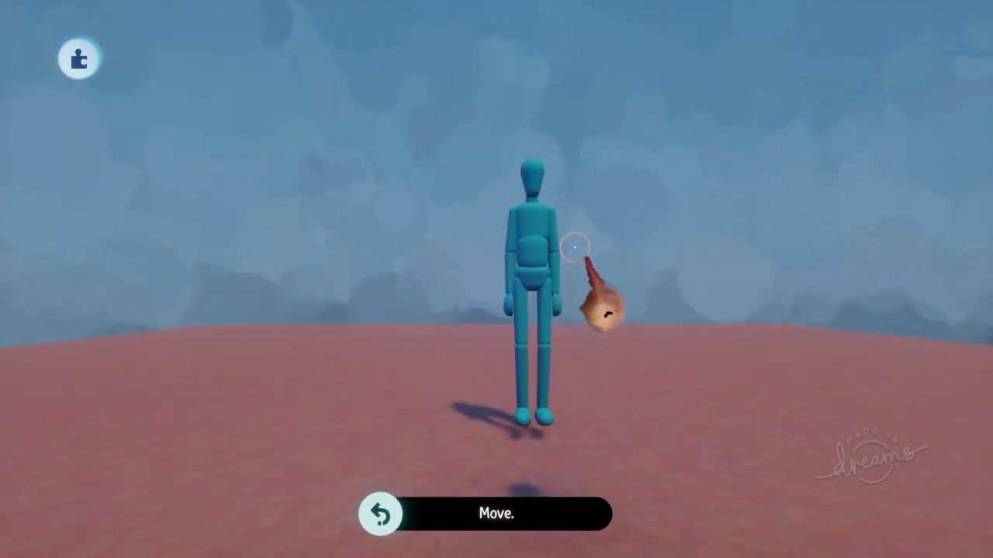
# Step: Examine the standing puppet from nearer and farther distances
pyautogui.scroll(3, 575, 268)
pyautogui.scroll(-3, 567, 275)
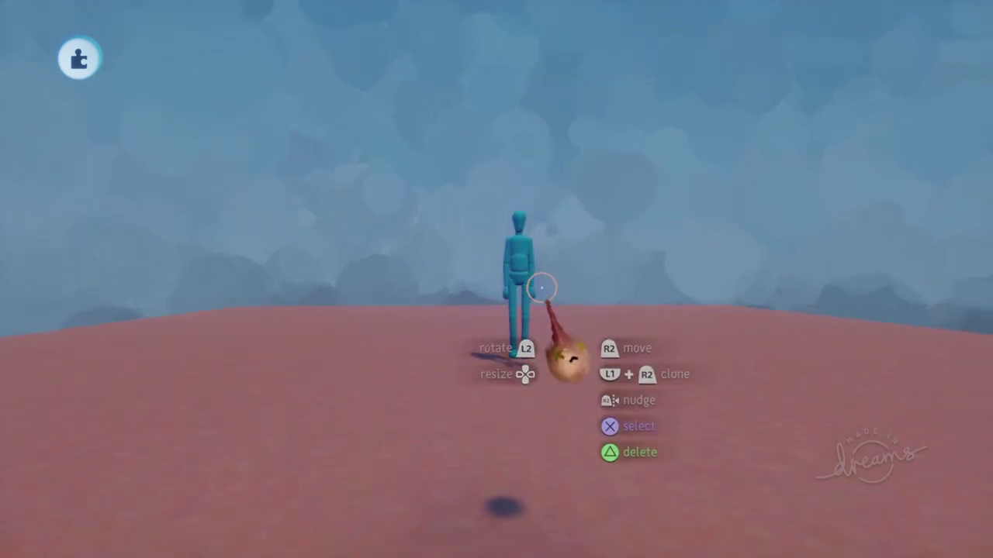
pyautogui.scroll(-2, 519, 285)
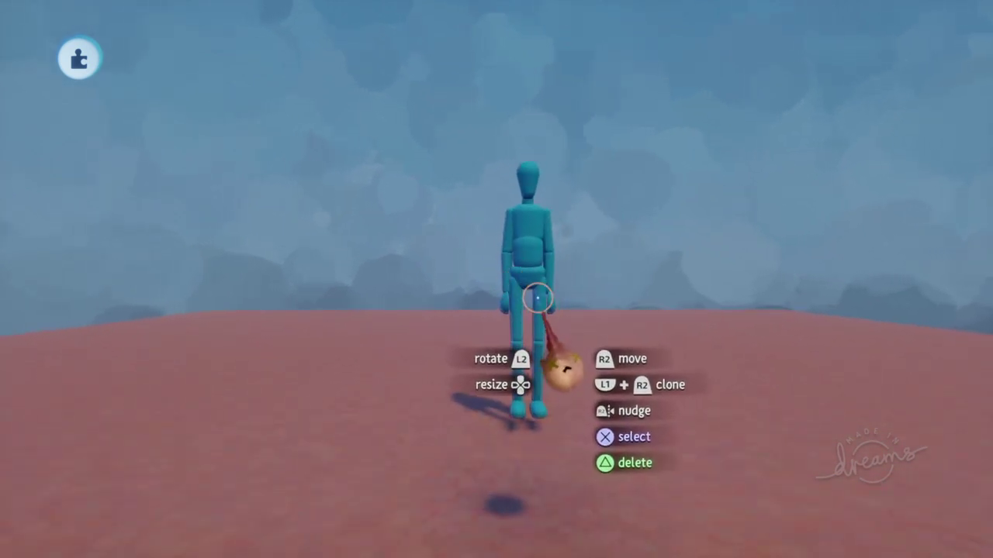
pyautogui.scroll(3, 541, 298)
pyautogui.scroll(-3, 524, 280)
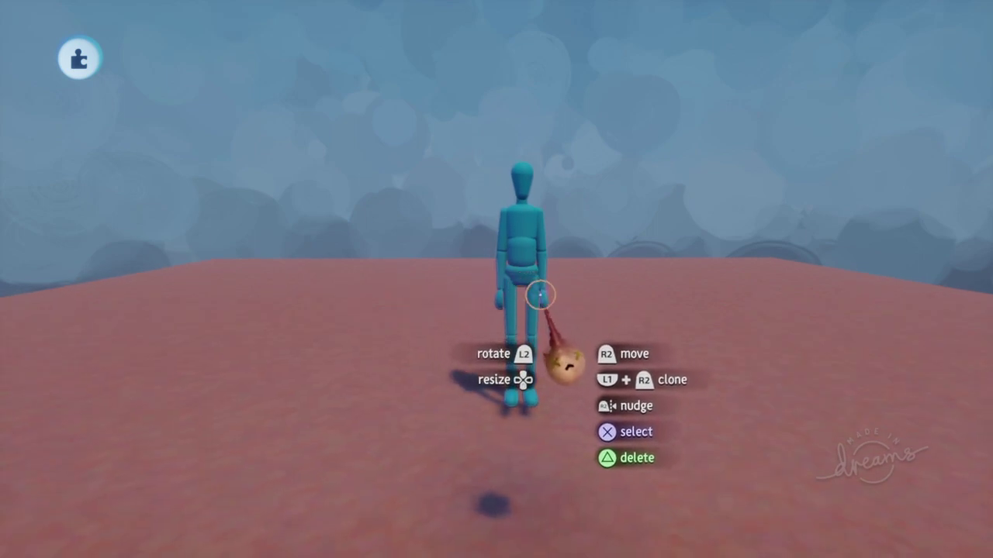
pyautogui.scroll(2, 541, 293)
pyautogui.scroll(-3, 535, 292)
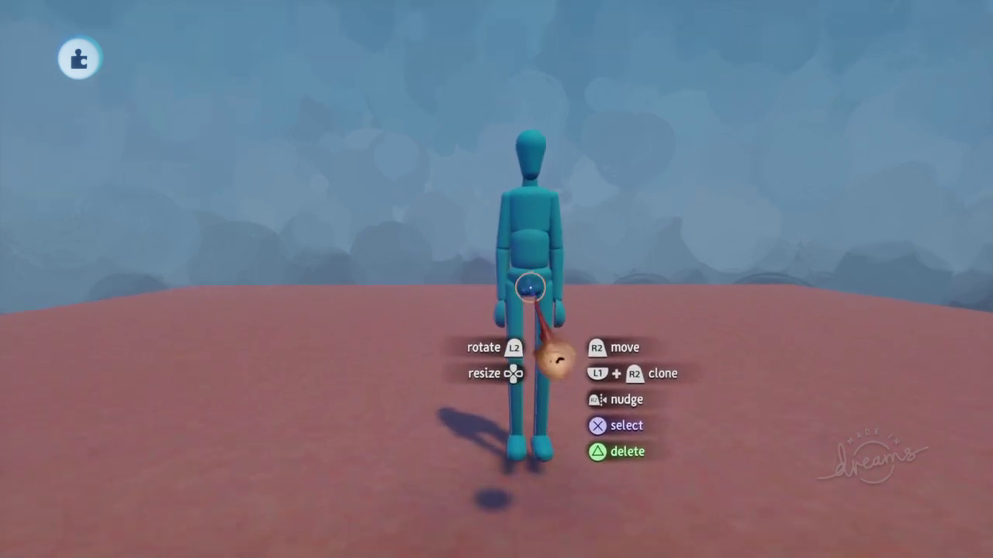
pyautogui.scroll(3, 541, 301)
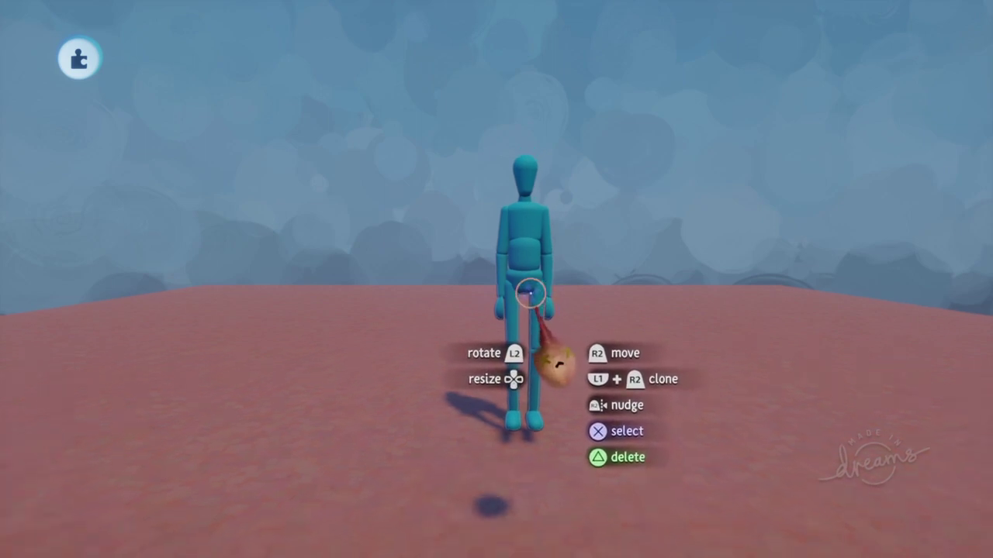
pyautogui.scroll(-2, 531, 297)
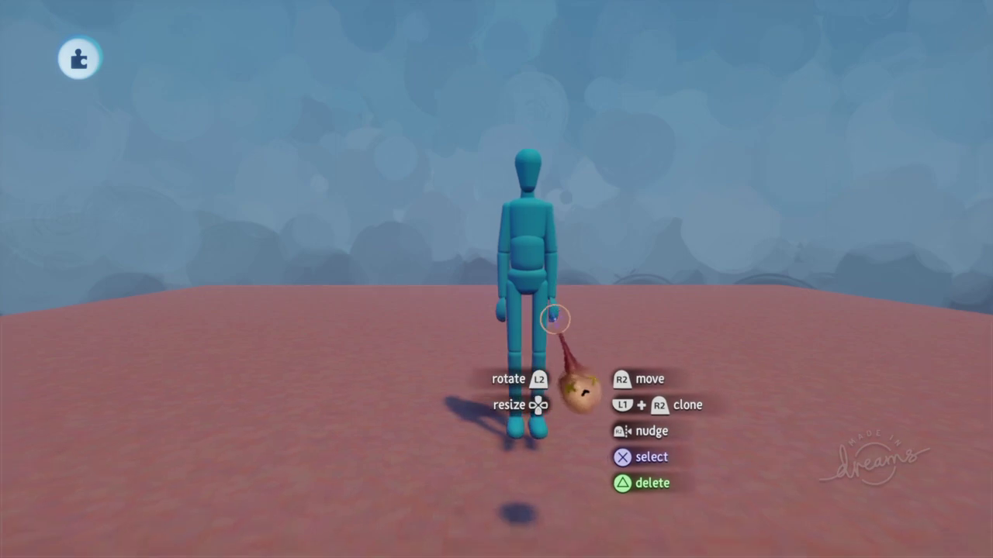